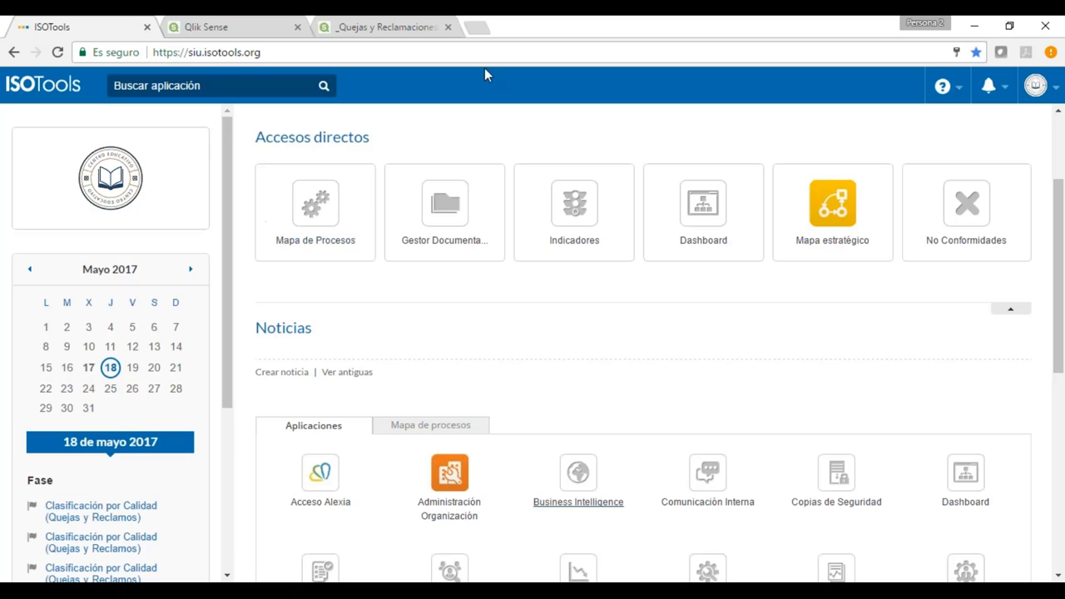
# Reload the siu.isotools.org site, close the extra Qlik Sense tab, and log in with the prefilled credentials
pyautogui.click(487, 53)
pyautogui.press('Return')
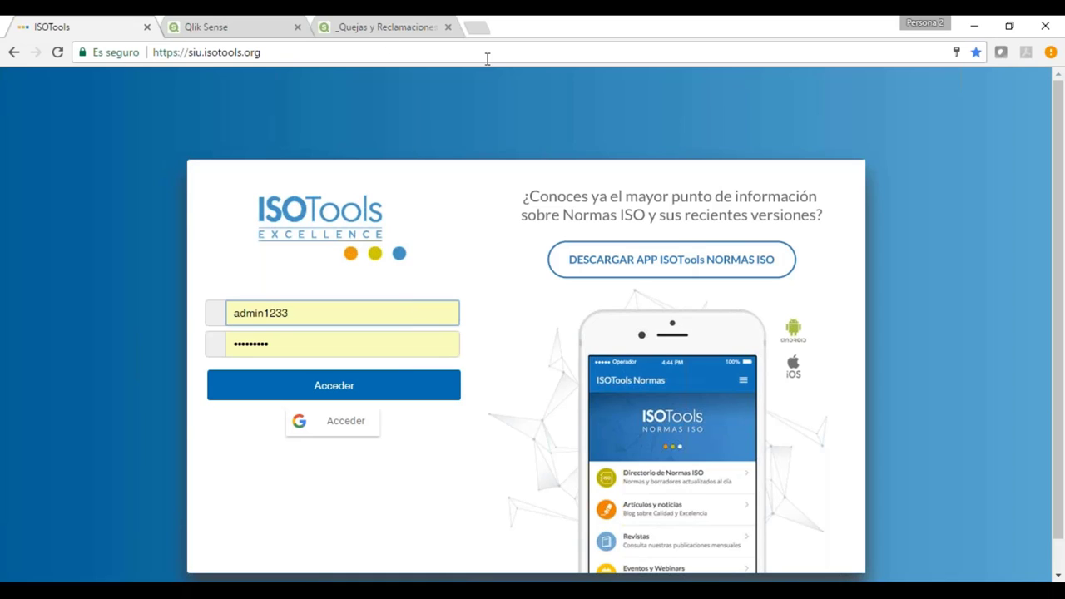
pyautogui.click(297, 27)
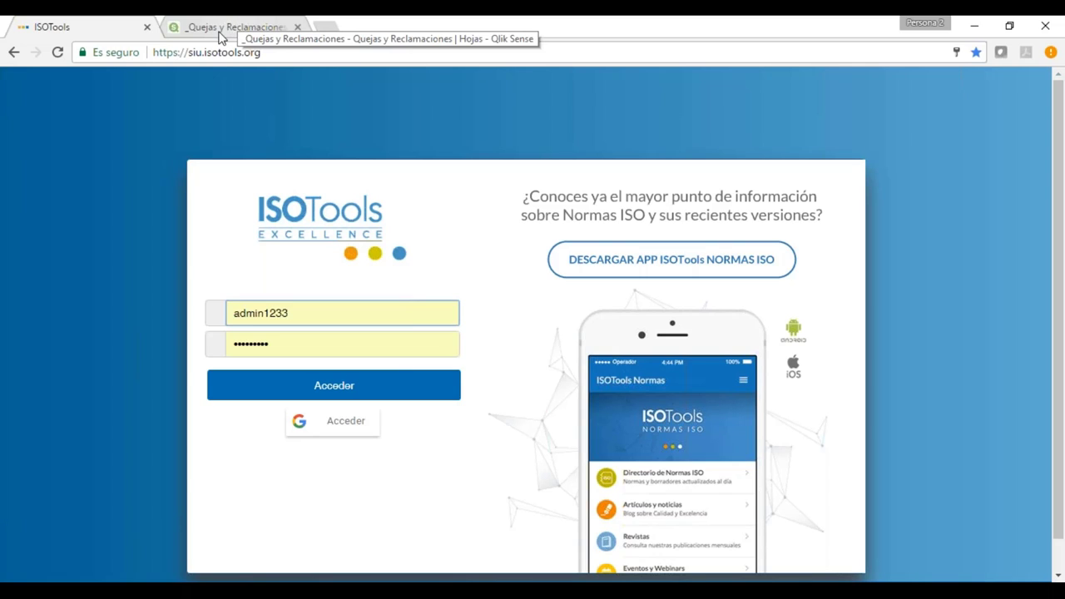
pyautogui.click(259, 387)
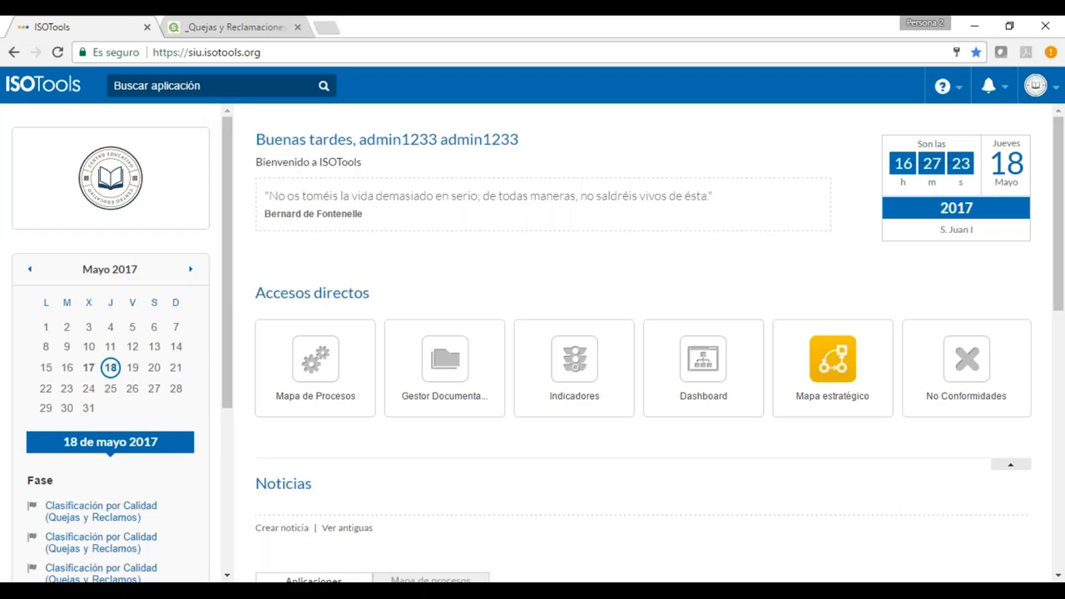
# Find and open the Quejas y Reclamos application by searching for "quej", and look through its list of complaints
pyautogui.click(217, 85)
pyautogui.write('quej')
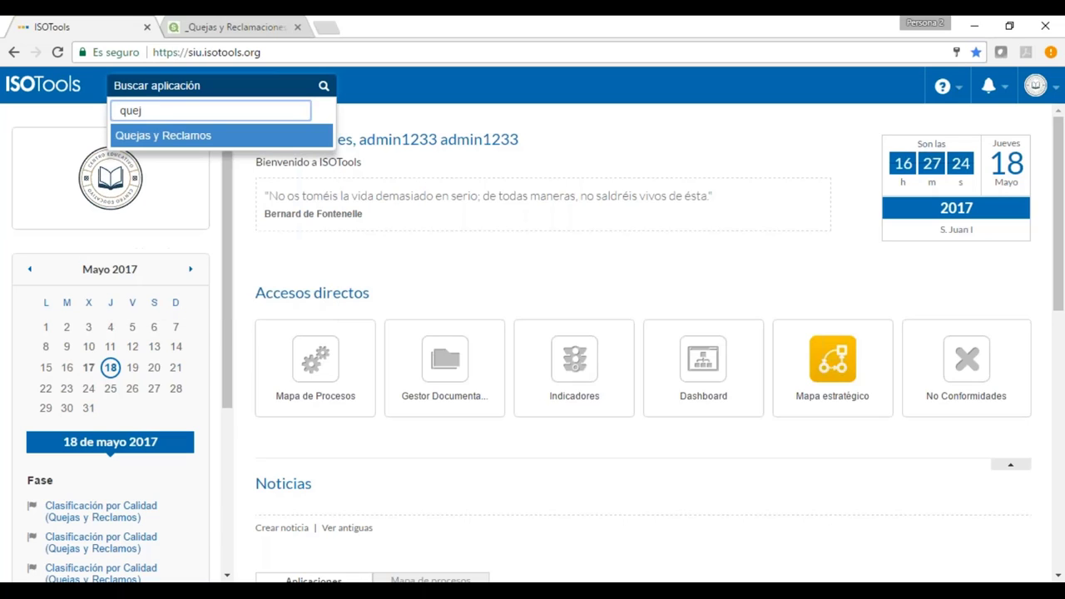
pyautogui.press('Return')
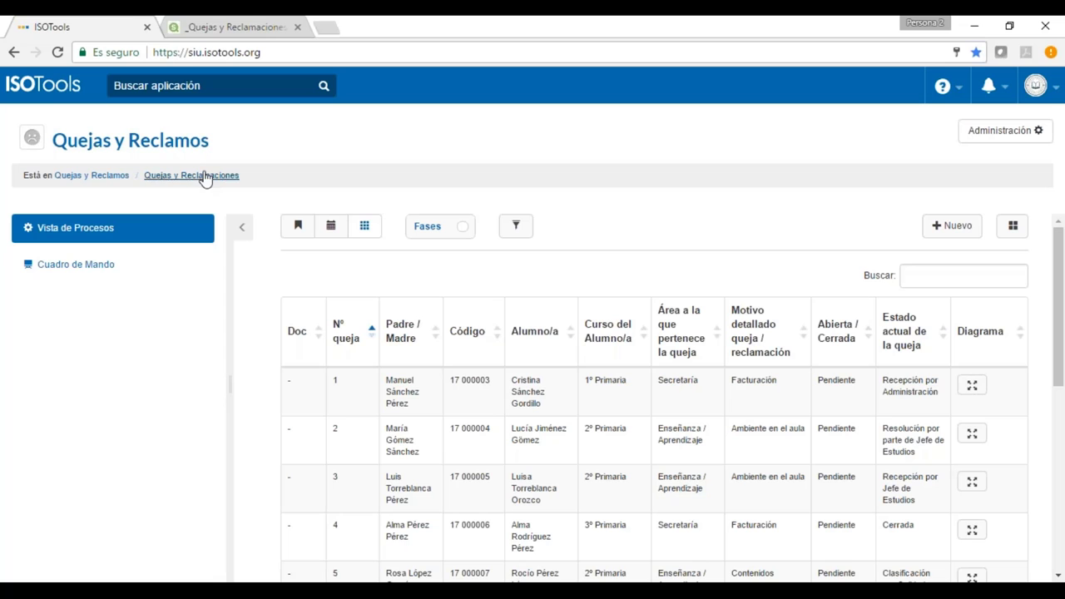
pyautogui.scroll(-2, 350, 345)
pyautogui.scroll(-3, 351, 344)
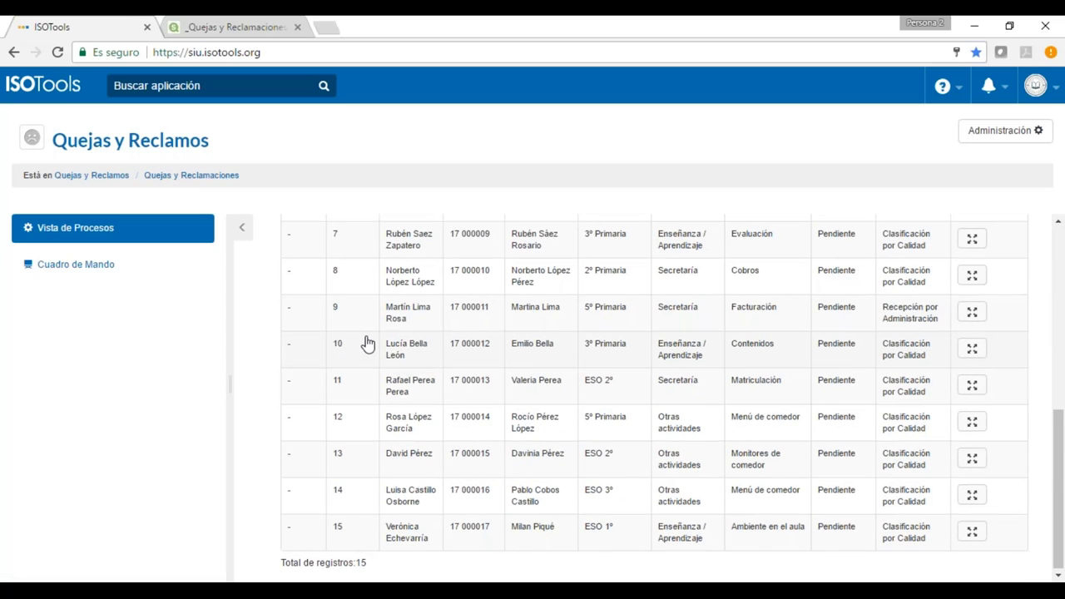
pyautogui.scroll(5, 367, 344)
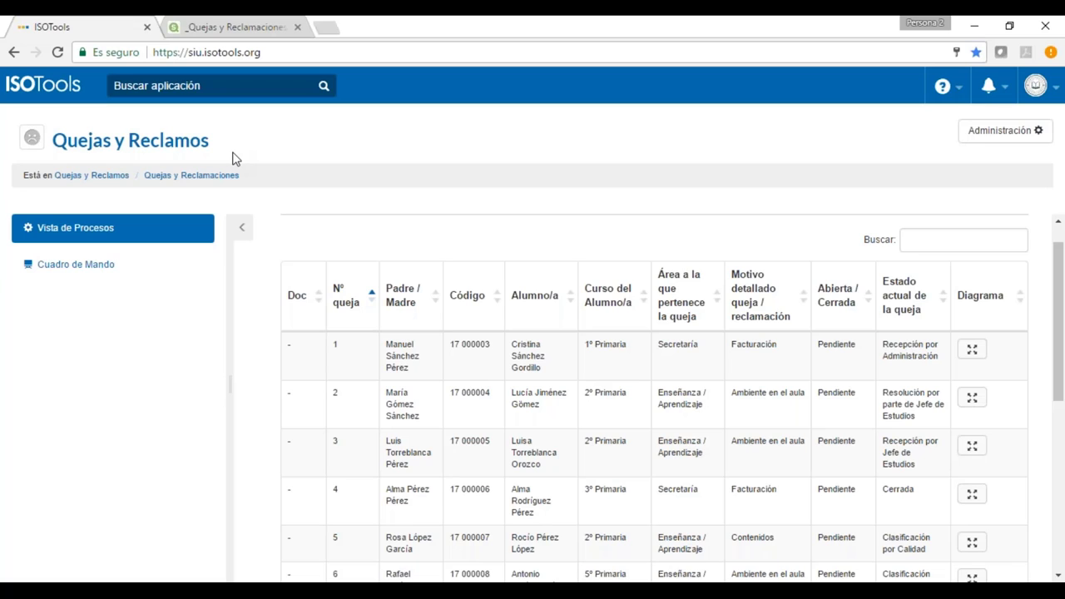
# Duplicate the ISOTools browser tab and open the Procesos Modelador application in the copy by searching for "mode"
pyautogui.rightClick(119, 27)
pyautogui.click(143, 86)
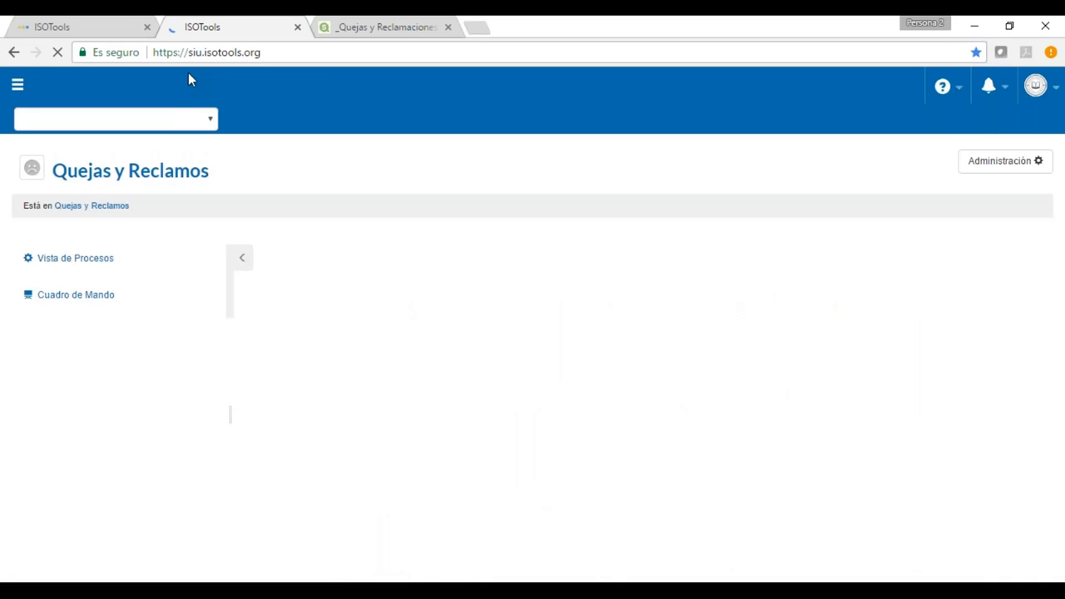
pyautogui.click(173, 94)
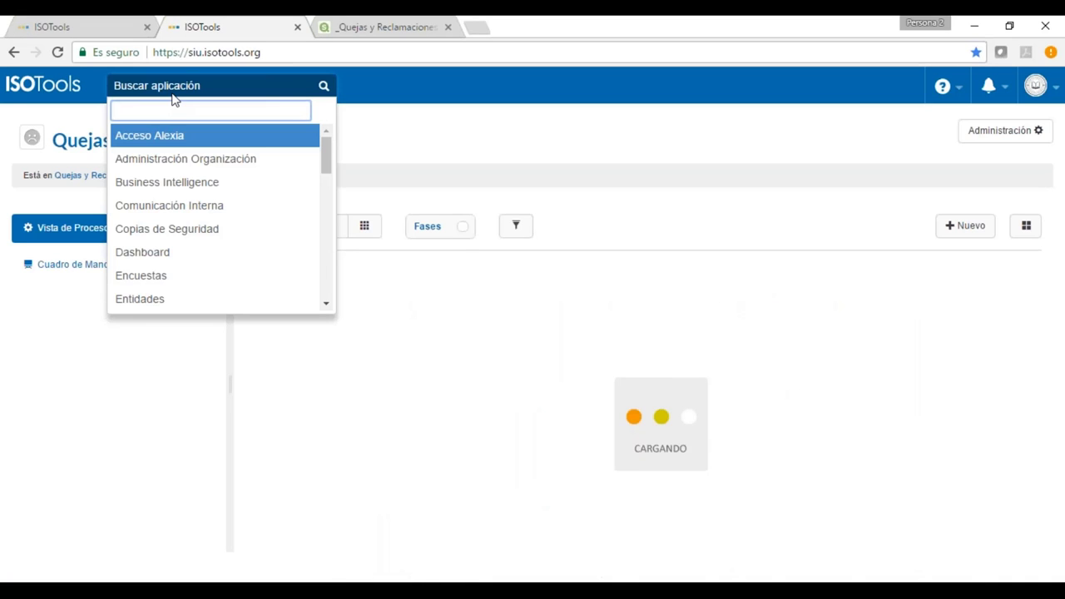
pyautogui.write('mode')
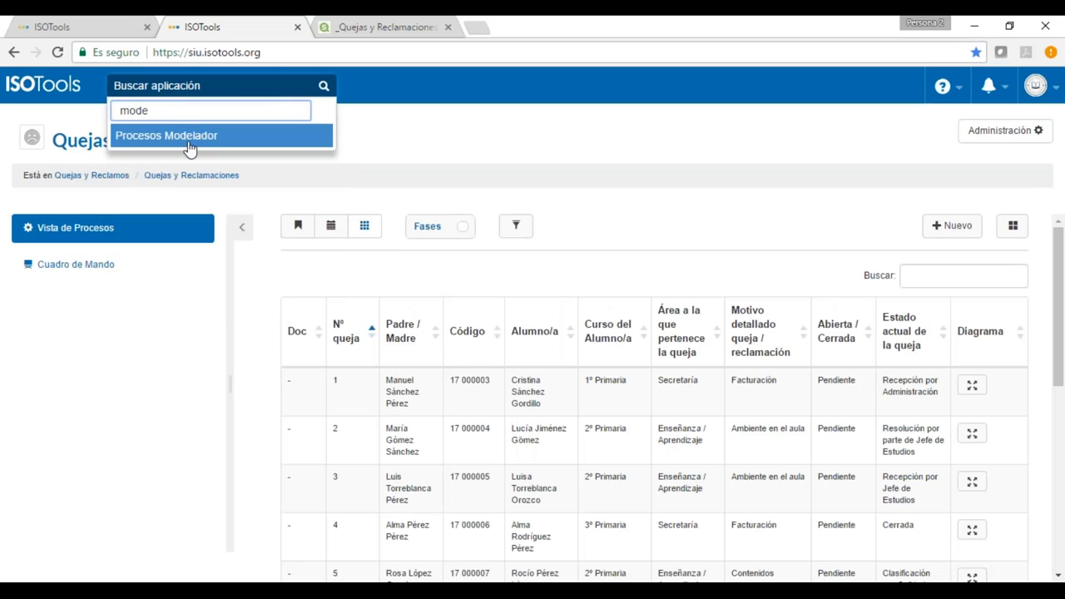
pyautogui.click(188, 145)
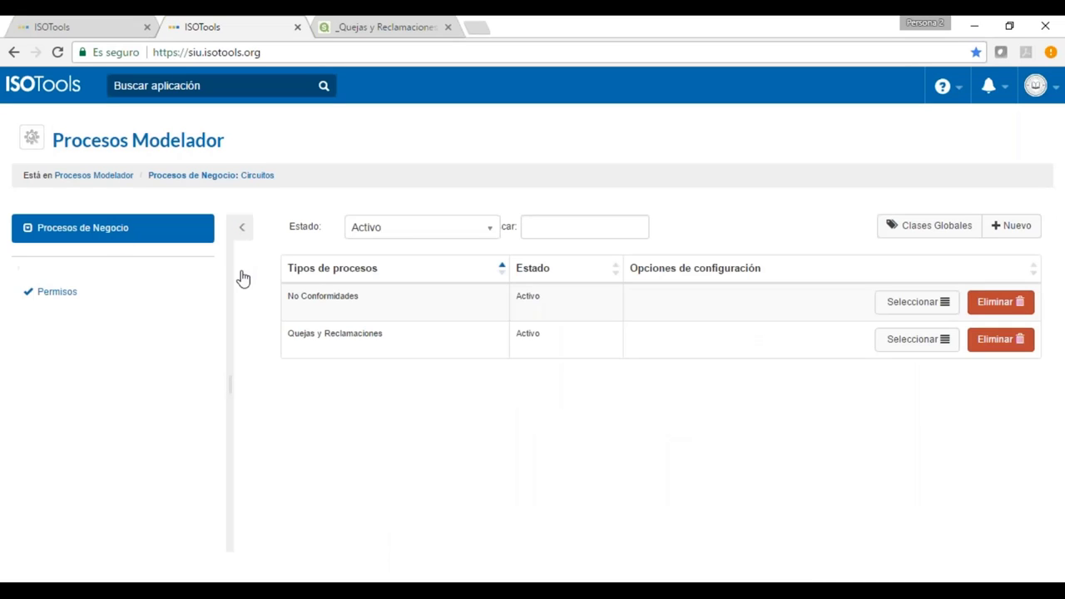
# Open the flow diagram of the Quejas y Reclamaciones process and dismiss its usage hints
pyautogui.click(908, 341)
pyautogui.click(869, 434)
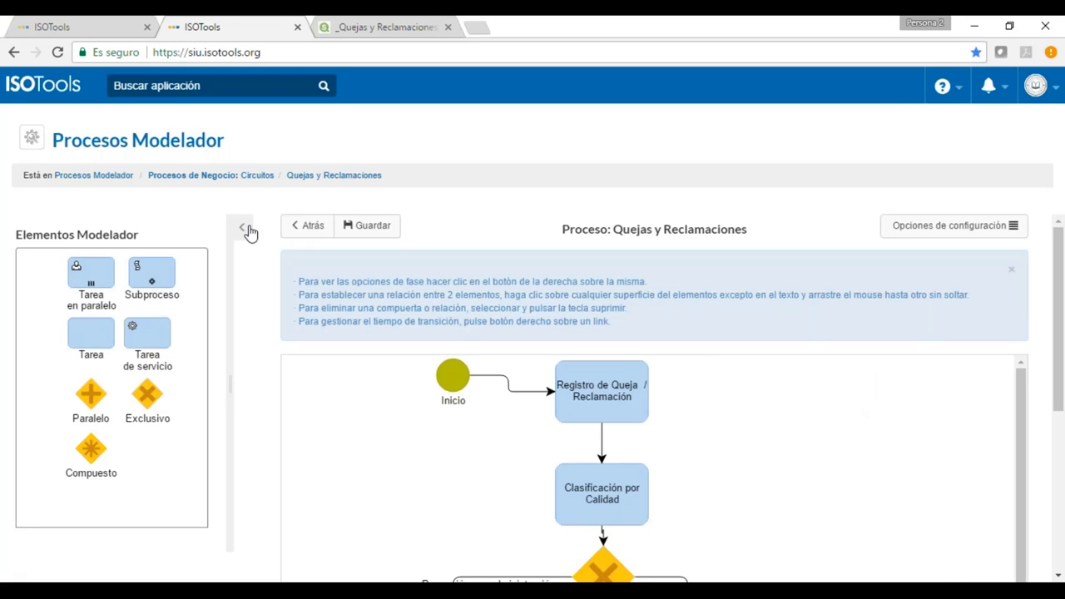
pyautogui.click(1011, 269)
# Examine the process flow from Inicio to Fin, including the options offered for the Registro de Queja / Reclamación phase
pyautogui.scroll(-5, 777, 392)
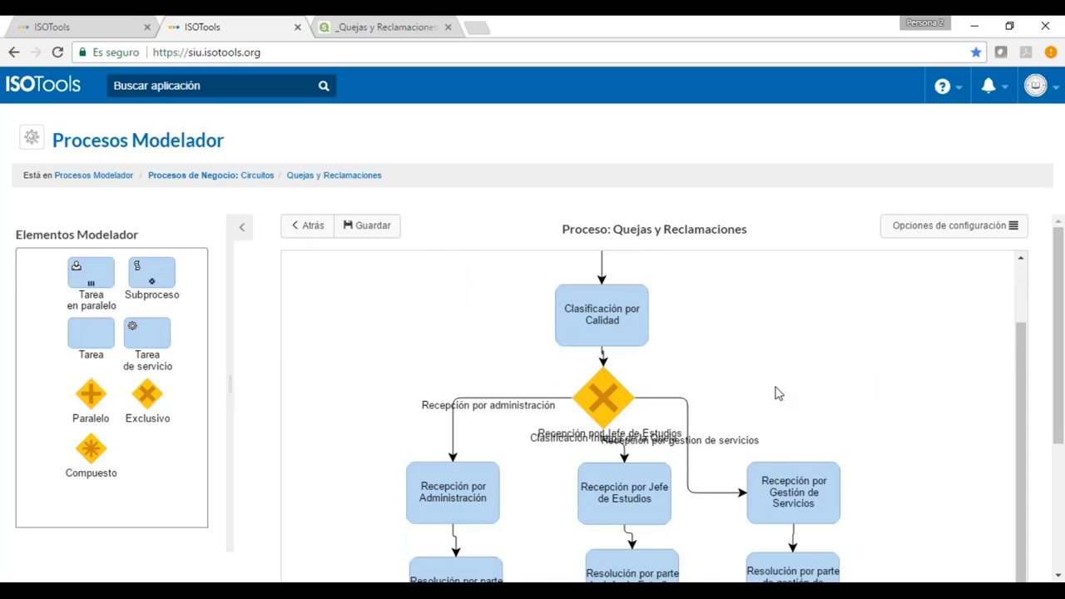
pyautogui.scroll(1, 640, 475)
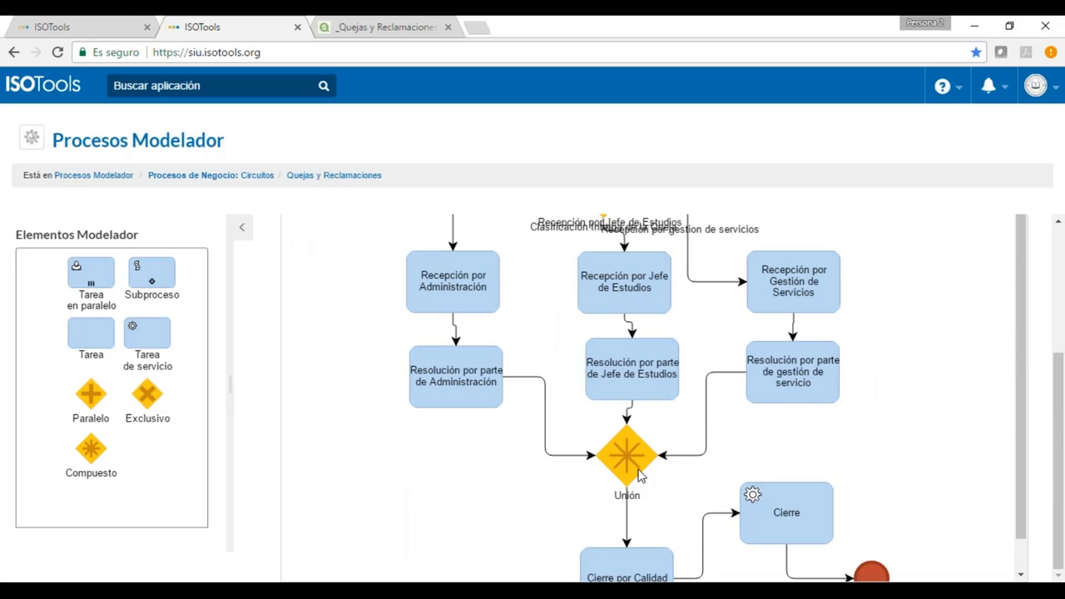
pyautogui.scroll(7, 639, 474)
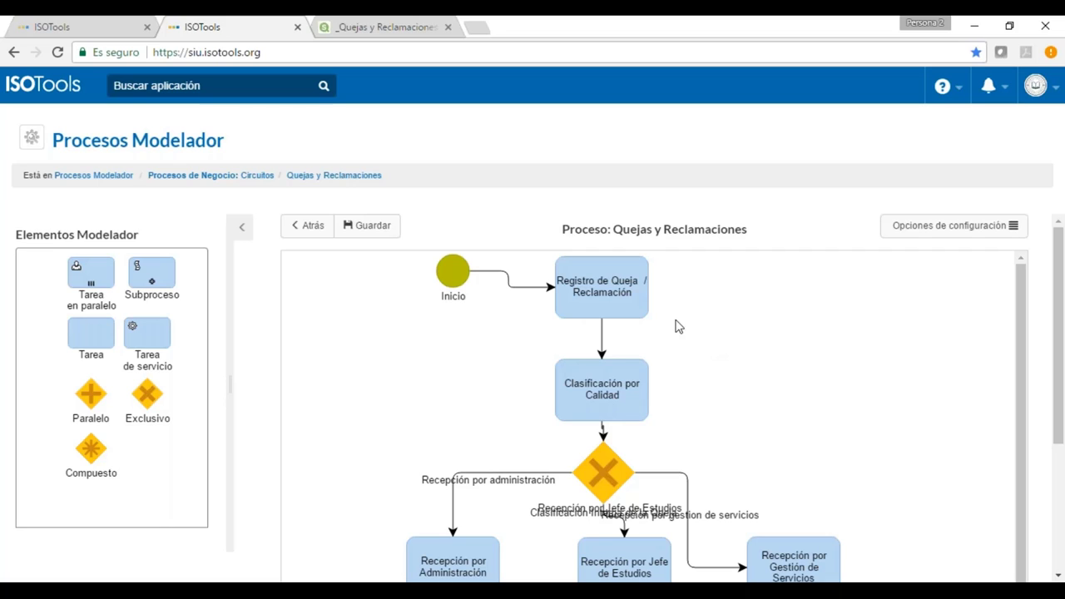
pyautogui.click(606, 283)
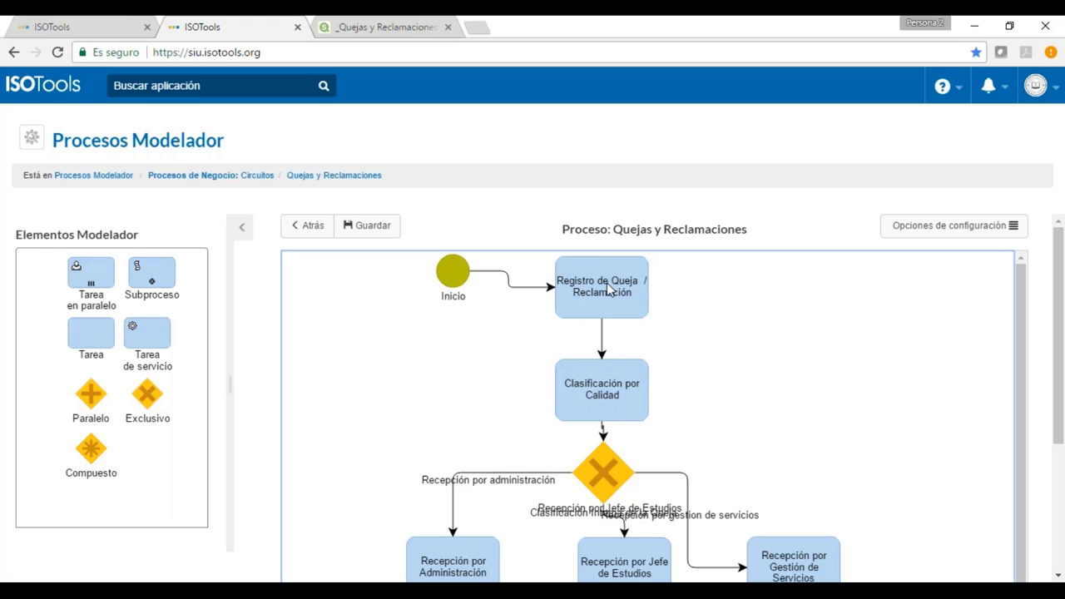
pyautogui.rightClick(606, 283)
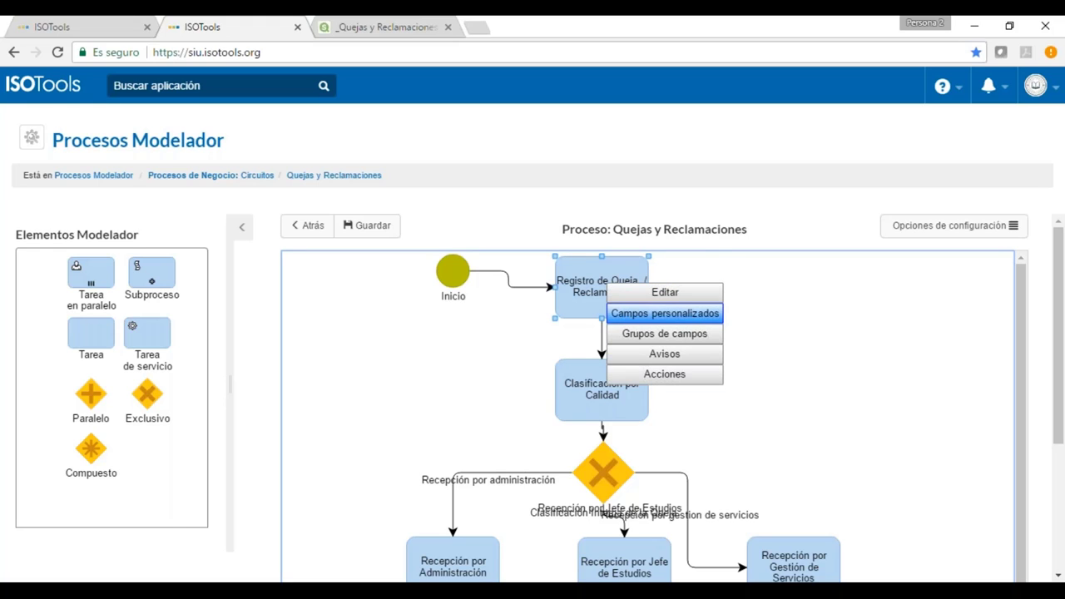
pyautogui.click(774, 337)
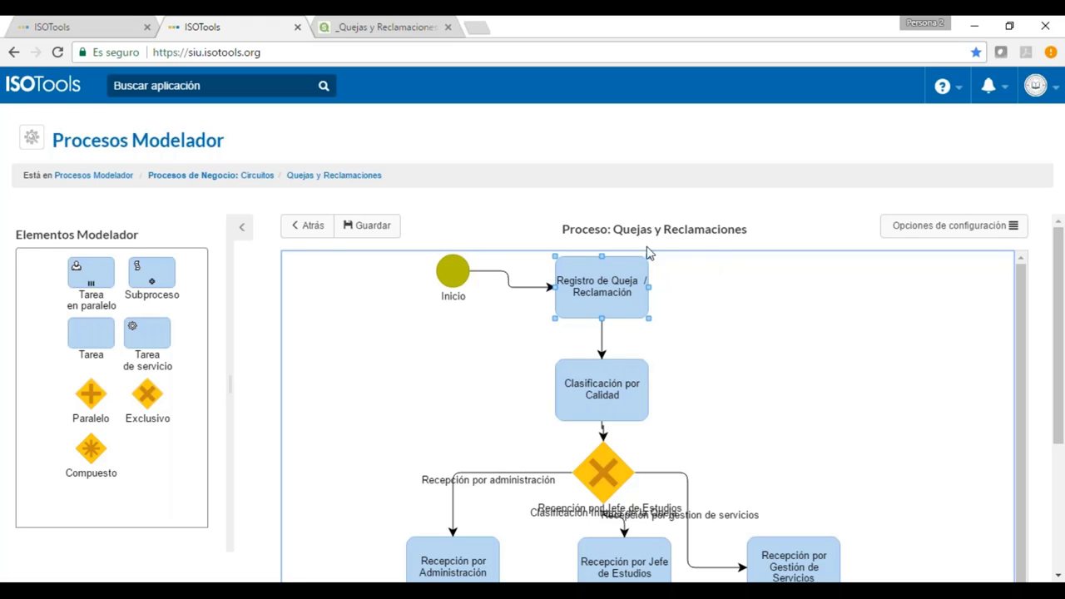
pyautogui.scroll(-1, 622, 276)
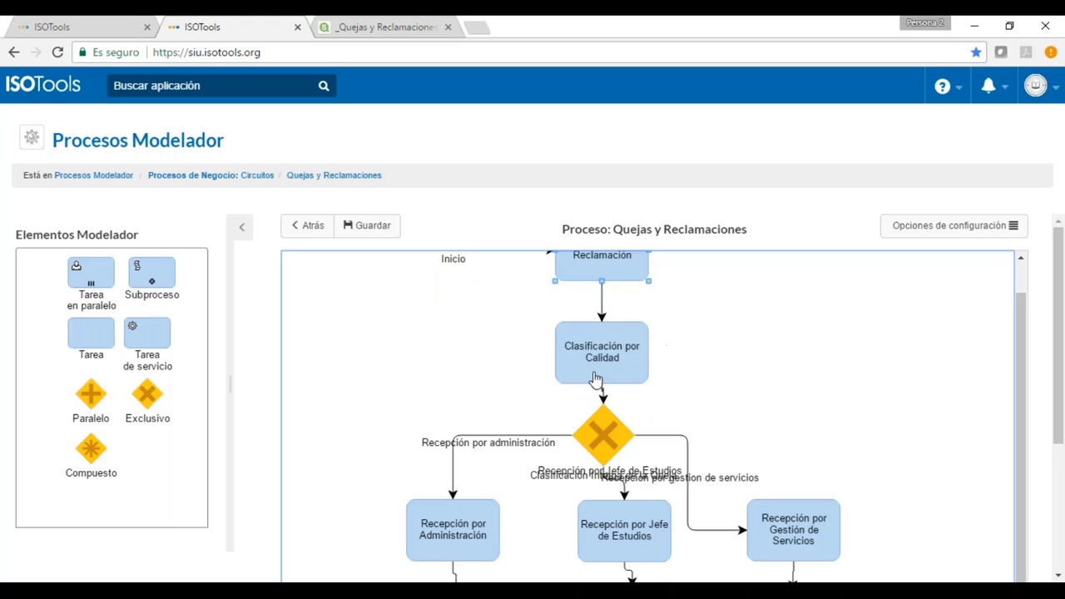
pyautogui.scroll(1, 604, 348)
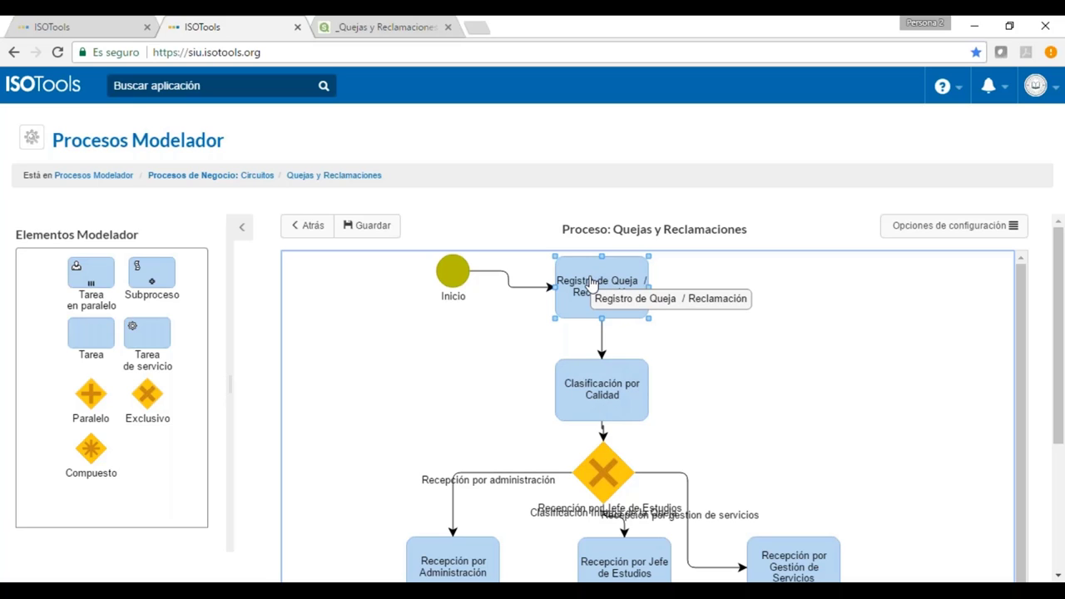
pyautogui.scroll(-1, 741, 484)
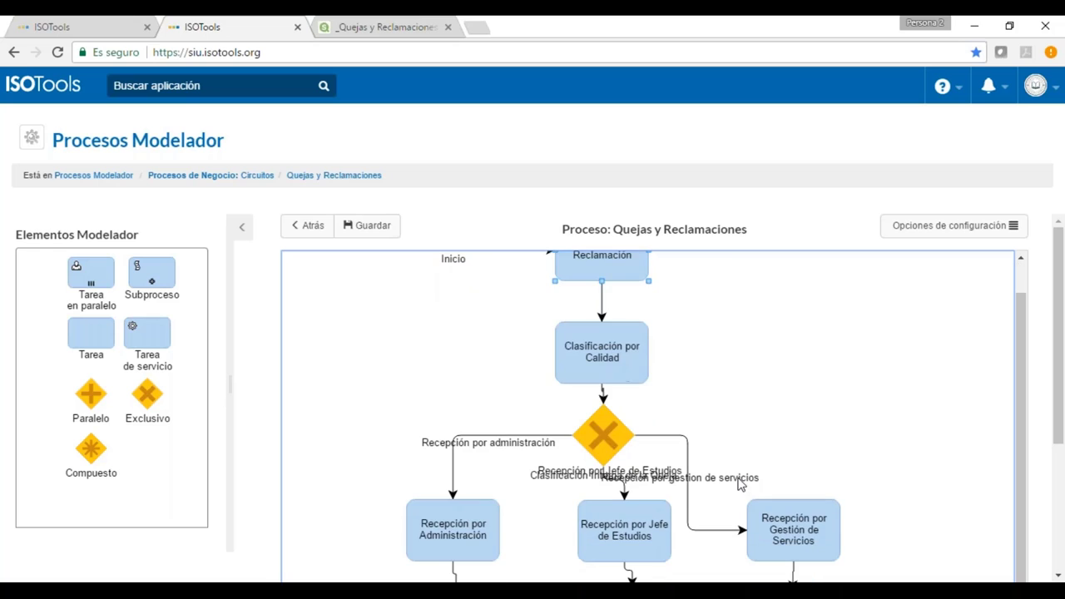
pyautogui.scroll(-1, 739, 486)
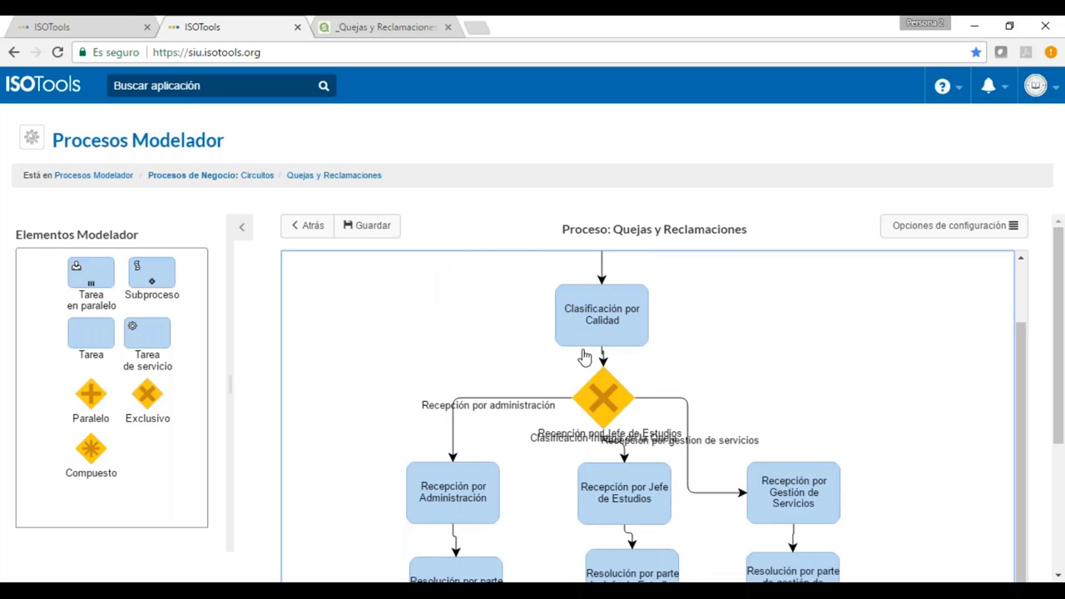
pyautogui.scroll(-1, 562, 374)
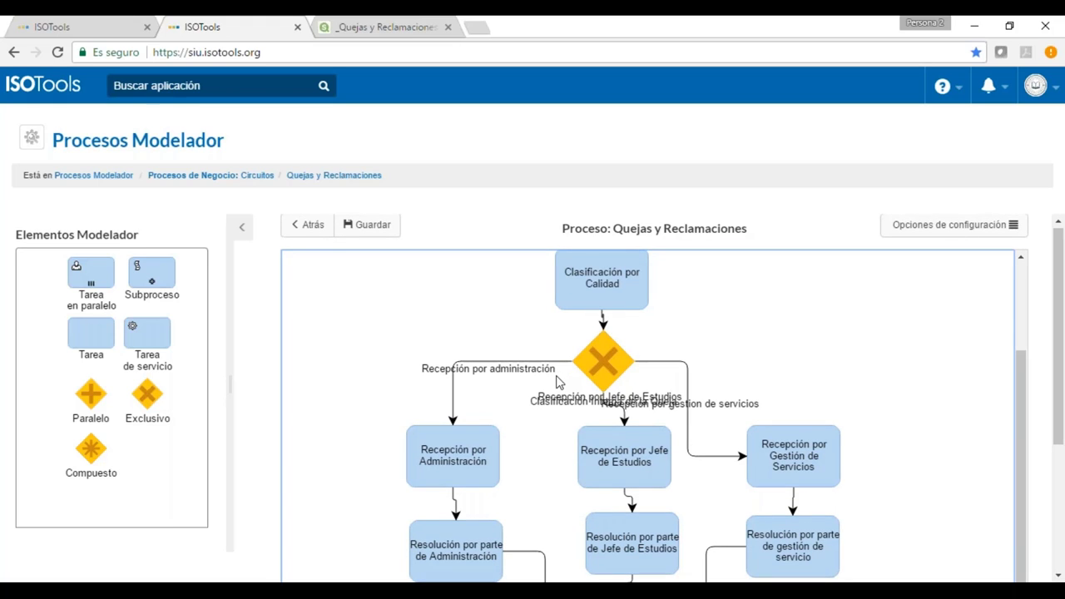
pyautogui.scroll(-4, 557, 381)
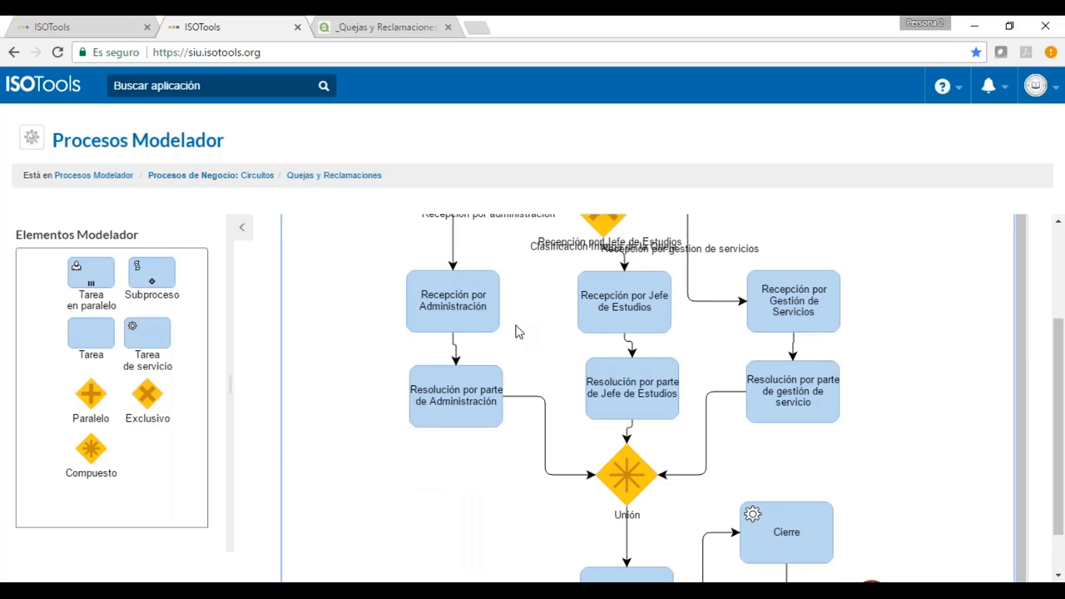
pyautogui.scroll(-2, 767, 398)
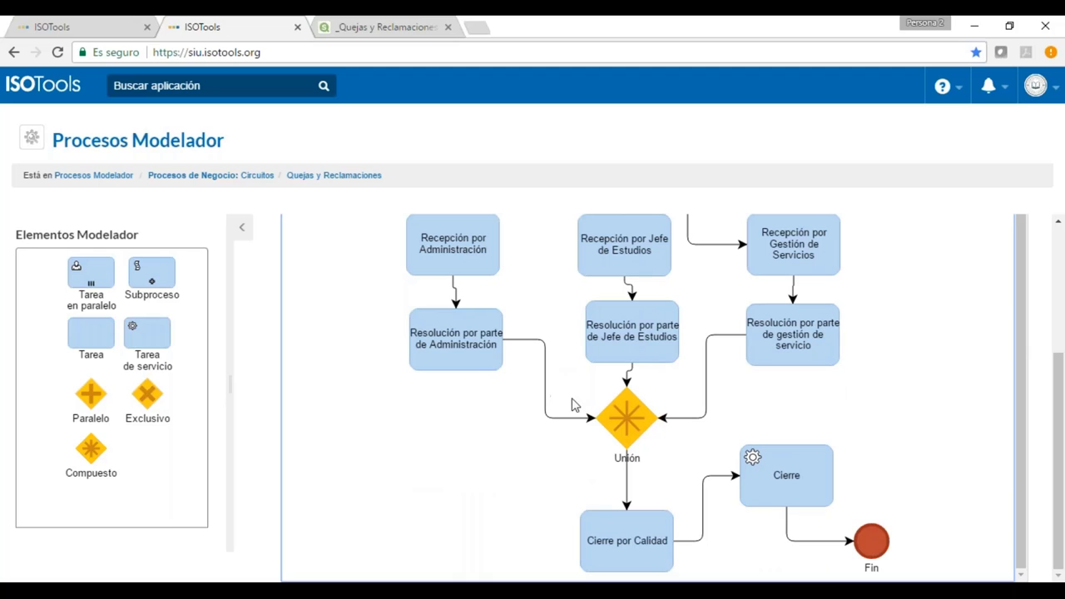
pyautogui.scroll(1, 612, 498)
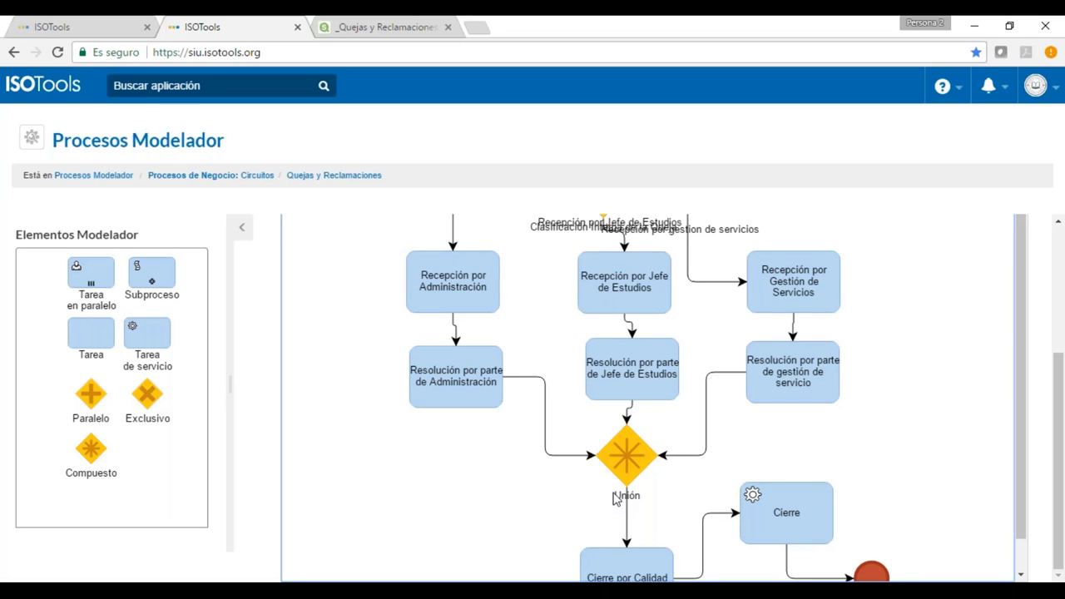
pyautogui.scroll(5, 615, 497)
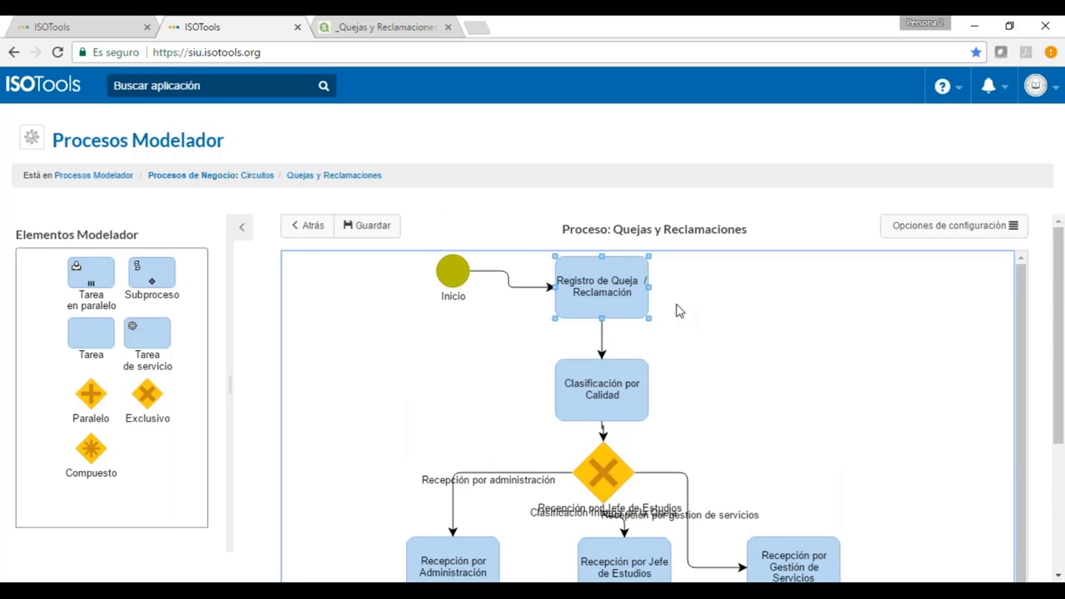
# Open the custom fields of the Registro de Queja / Reclamación phase and sort them by Orden in ascending order
pyautogui.rightClick(632, 308)
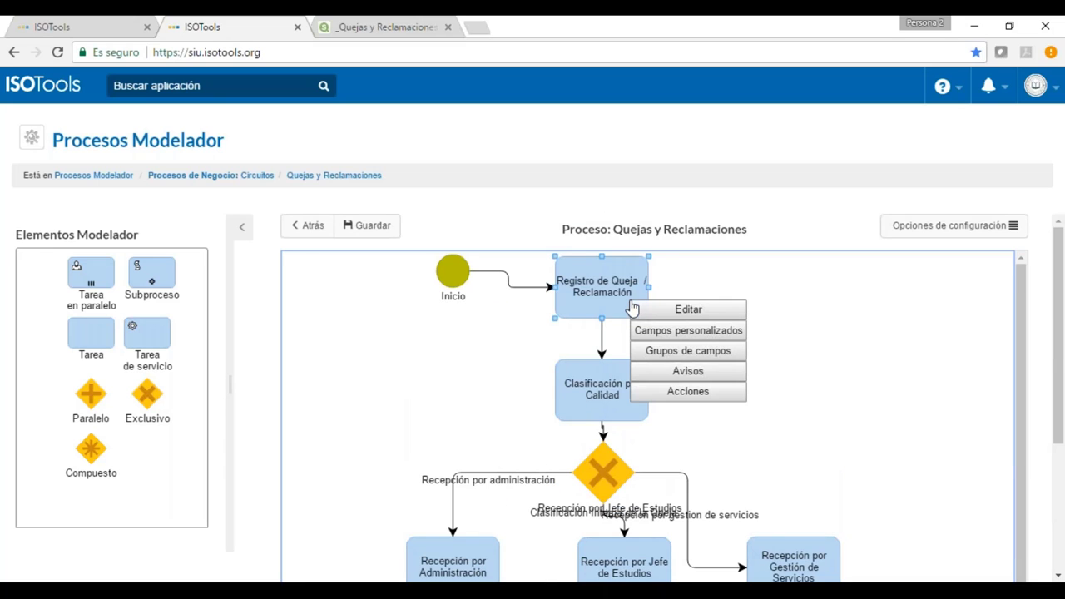
pyautogui.click(659, 330)
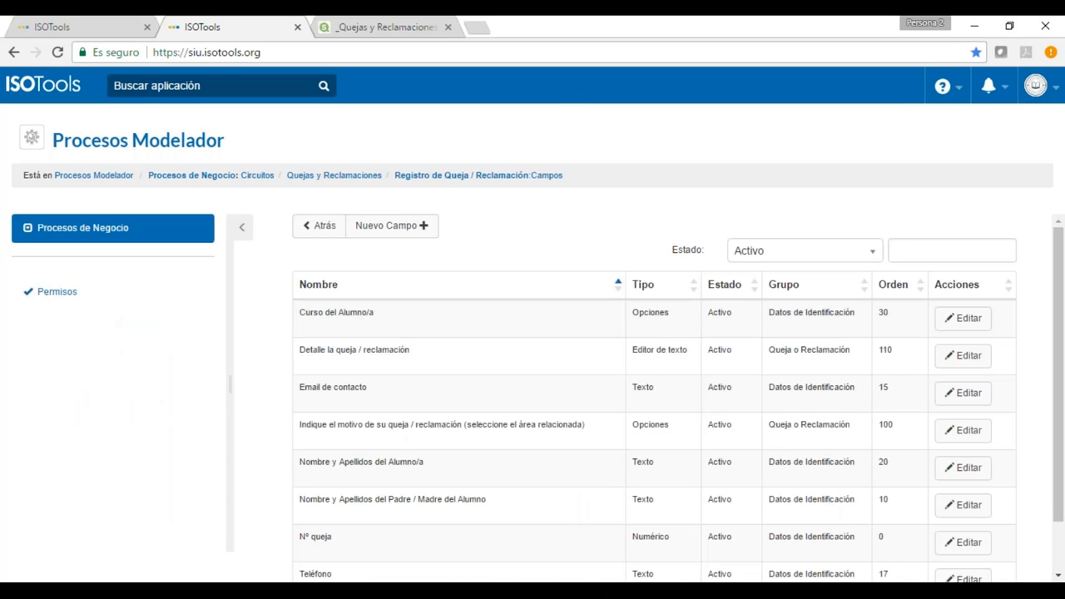
pyautogui.click(893, 284)
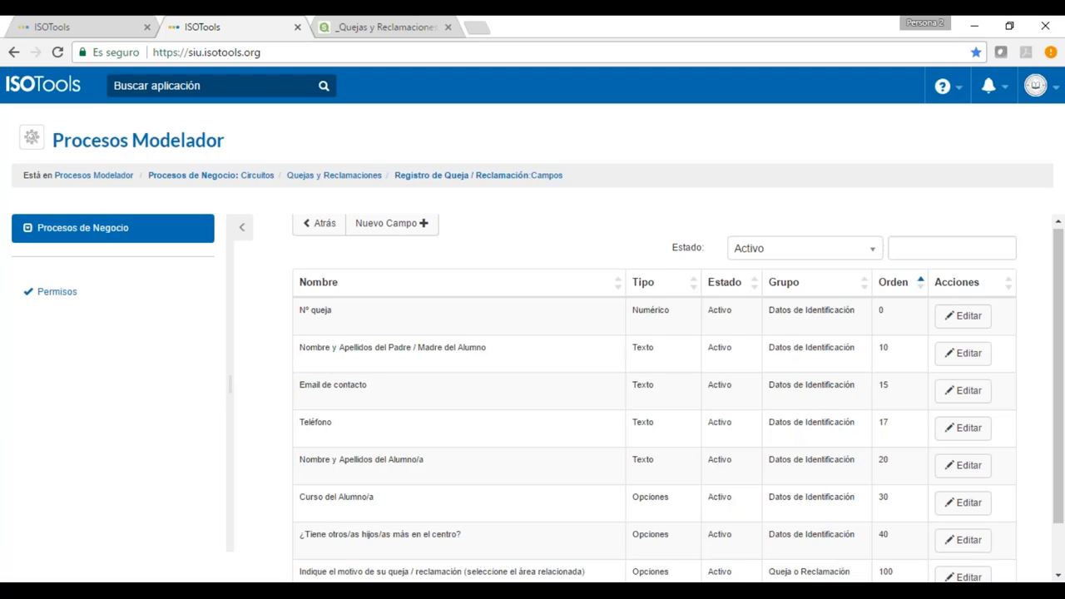
pyautogui.scroll(-1, 868, 306)
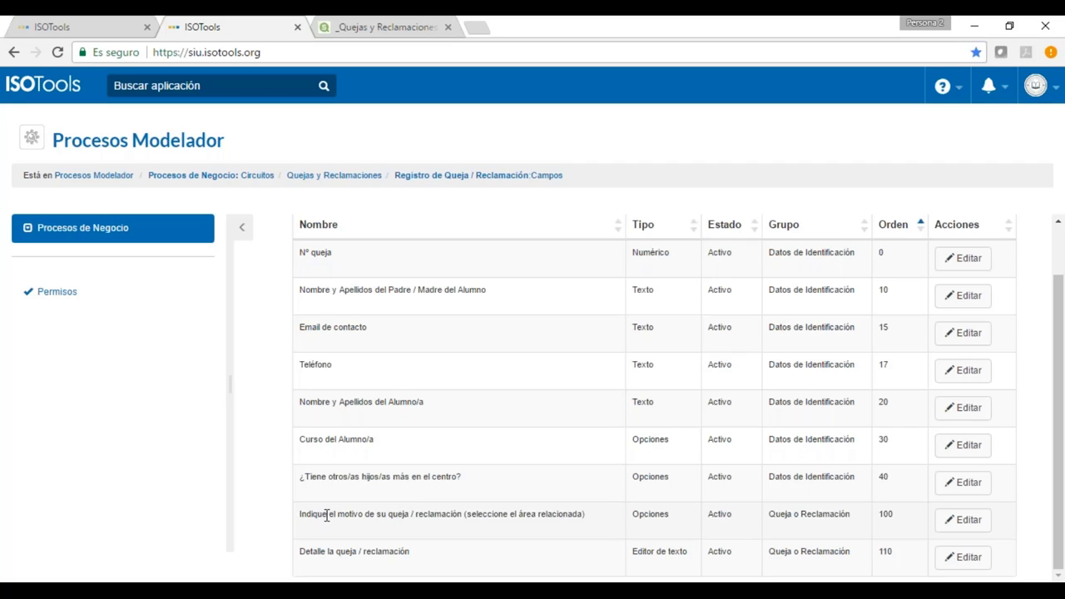
# Open the field "Indique el motivo de su queja / reclamación (seleccione el área relacionada)" for editing to view its configured options
pyautogui.moveTo(327, 514); pyautogui.dragTo(359, 515)
pyautogui.moveTo(455, 514); pyautogui.dragTo(1026, 500)
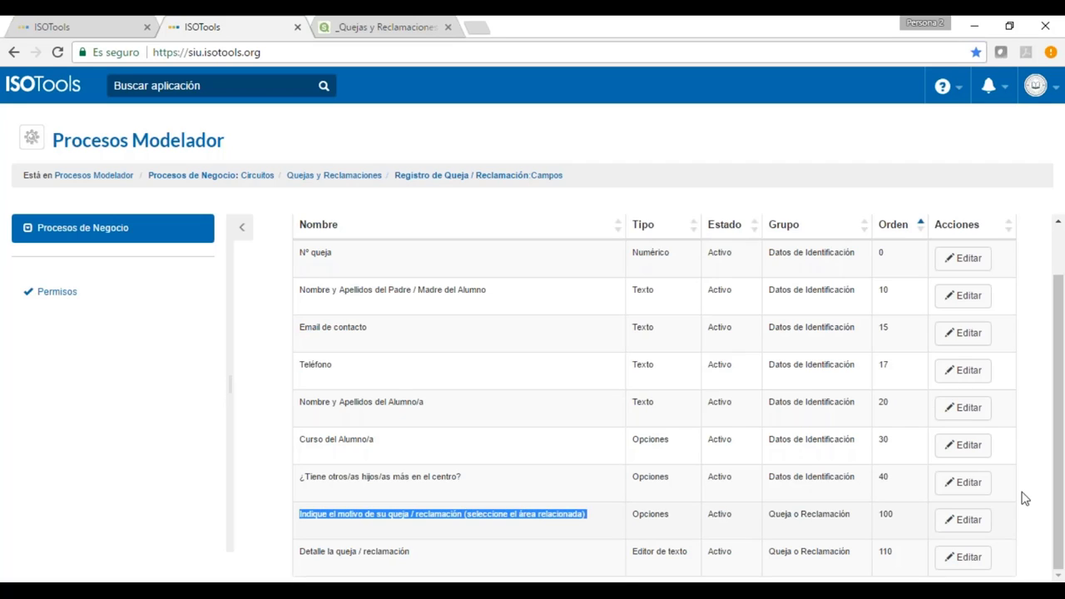
pyautogui.click(951, 521)
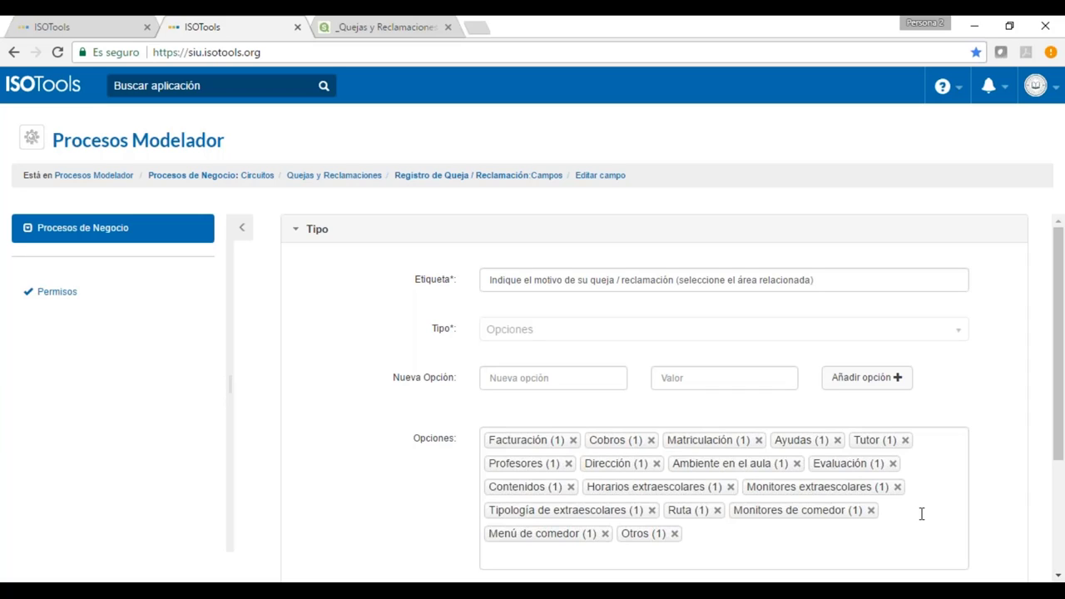
# Return to the list of business processes and reopen the Quejas y Reclamaciones diagram
pyautogui.click(153, 246)
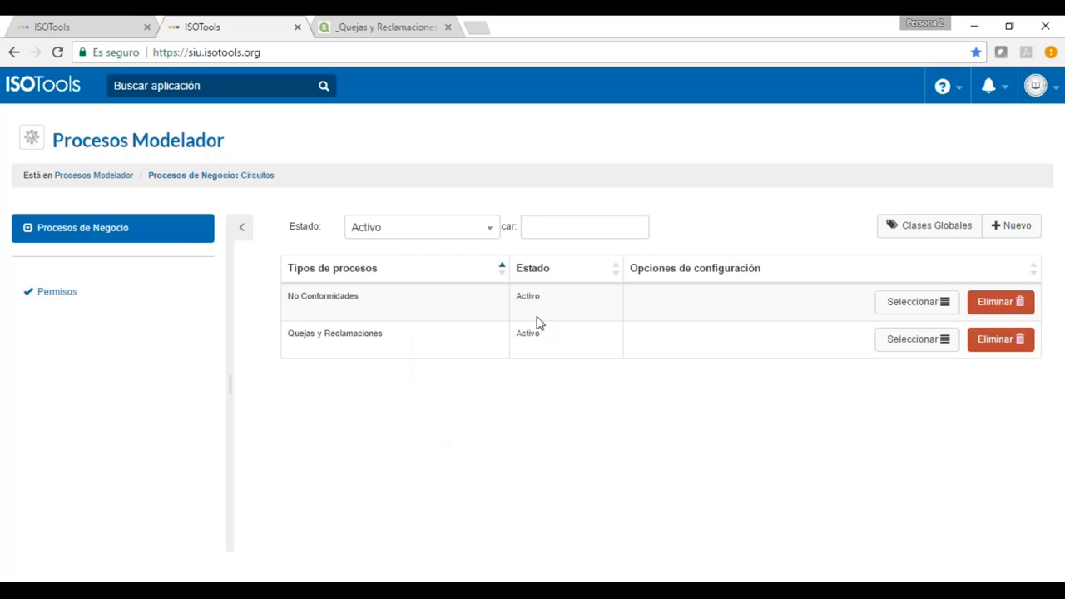
pyautogui.click(912, 341)
pyautogui.click(884, 414)
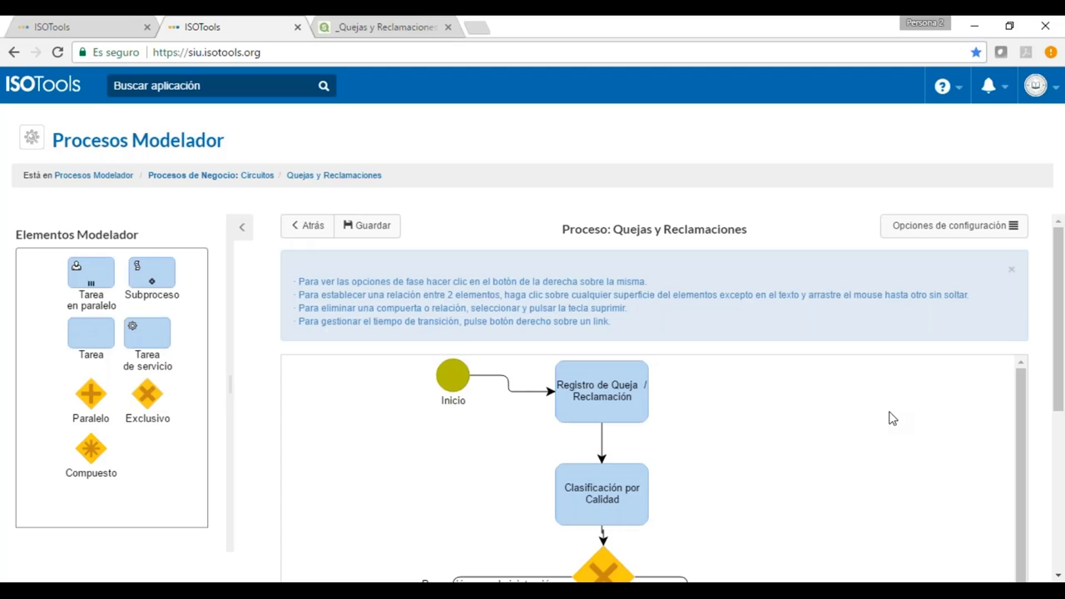
# Open the custom fields of the Registro de Queja / Reclamación phase and review them sorted by Orden in ascending order
pyautogui.click(1011, 269)
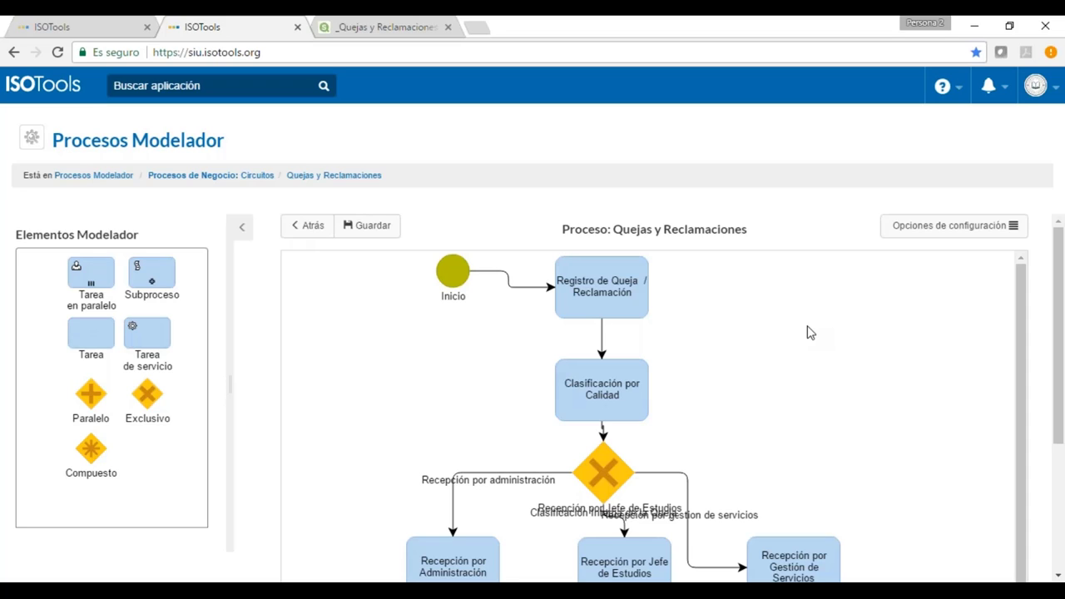
pyautogui.rightClick(608, 285)
pyautogui.click(655, 328)
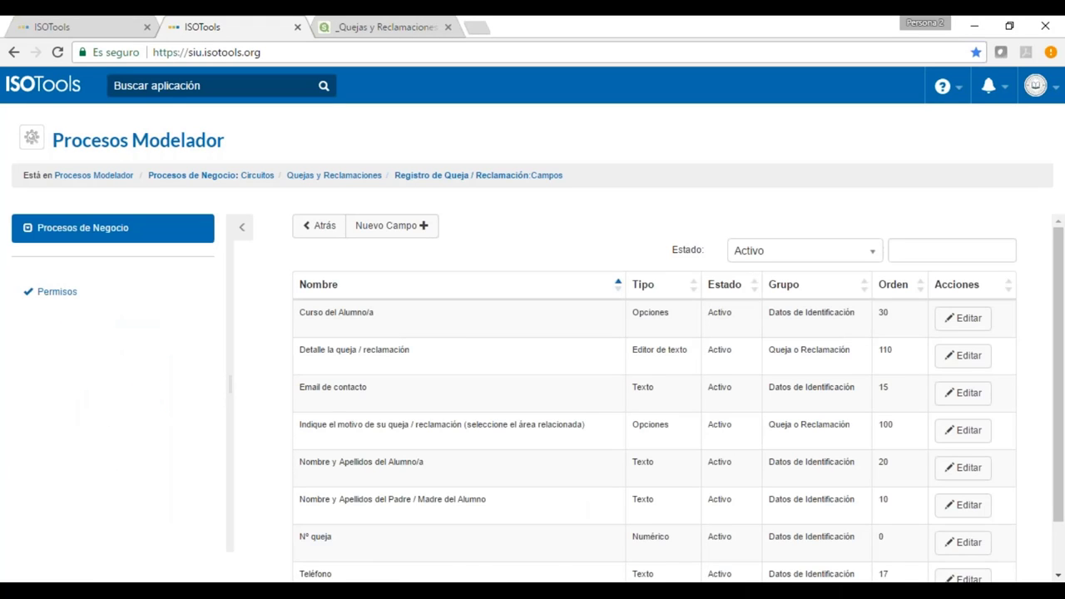
pyautogui.click(887, 287)
pyautogui.scroll(-1, 878, 293)
pyautogui.scroll(-1, 880, 382)
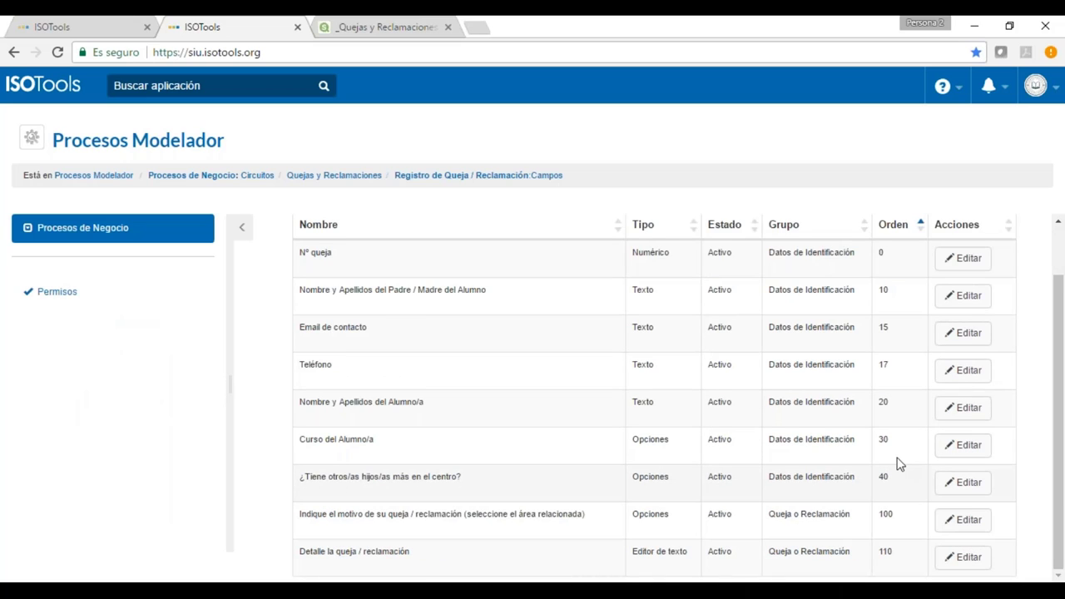
pyautogui.scroll(2, 898, 464)
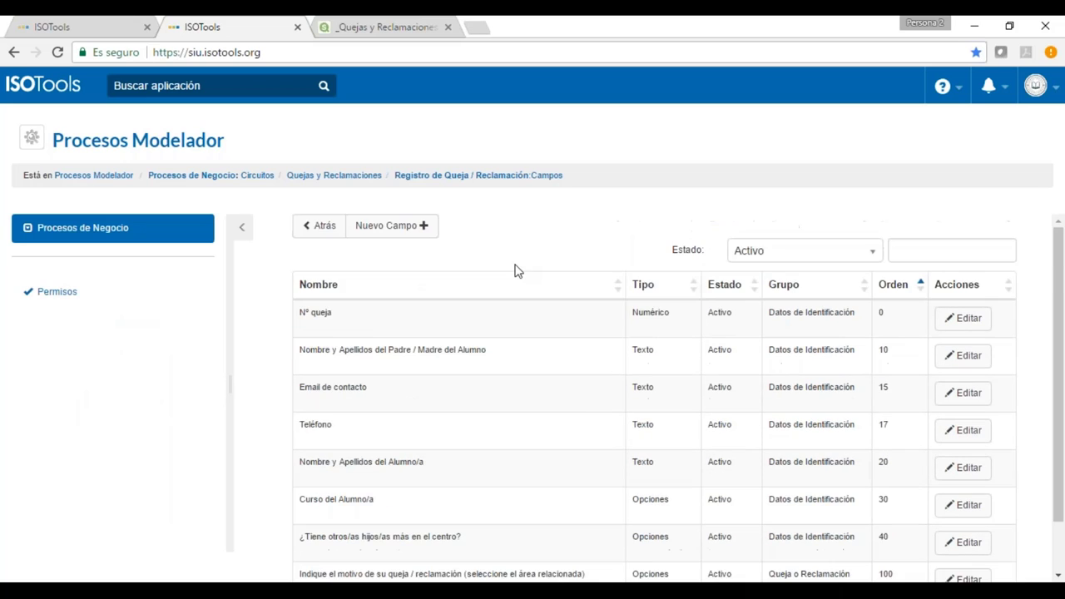
# Start a new field labelled "Profesor" for the Registro de Queja / Reclamación phase
pyautogui.click(391, 225)
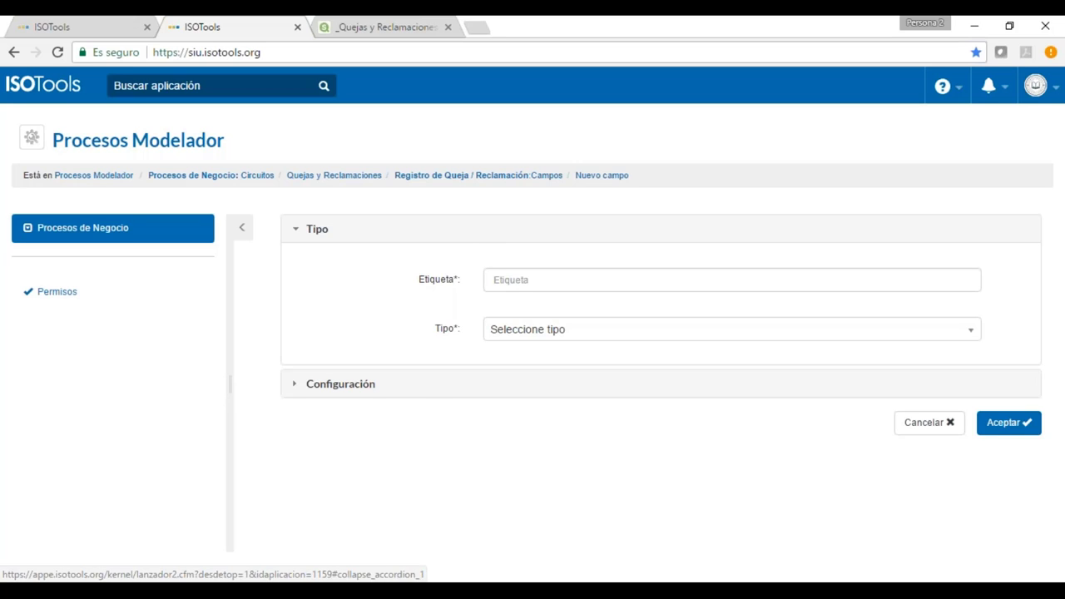
pyautogui.click(521, 280)
pyautogui.write('Profesor')
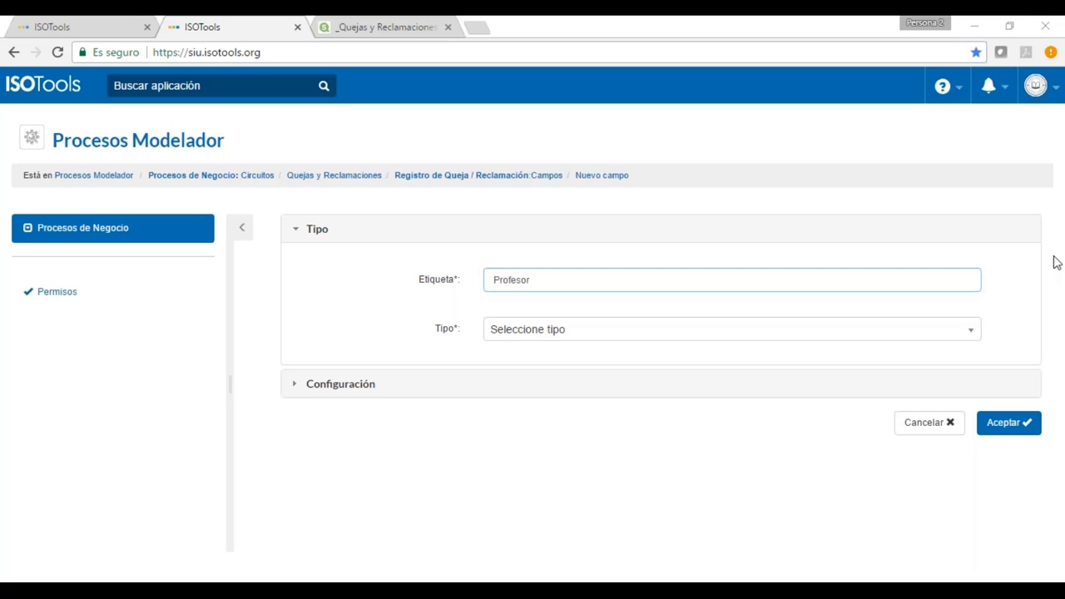
pyautogui.click(869, 253)
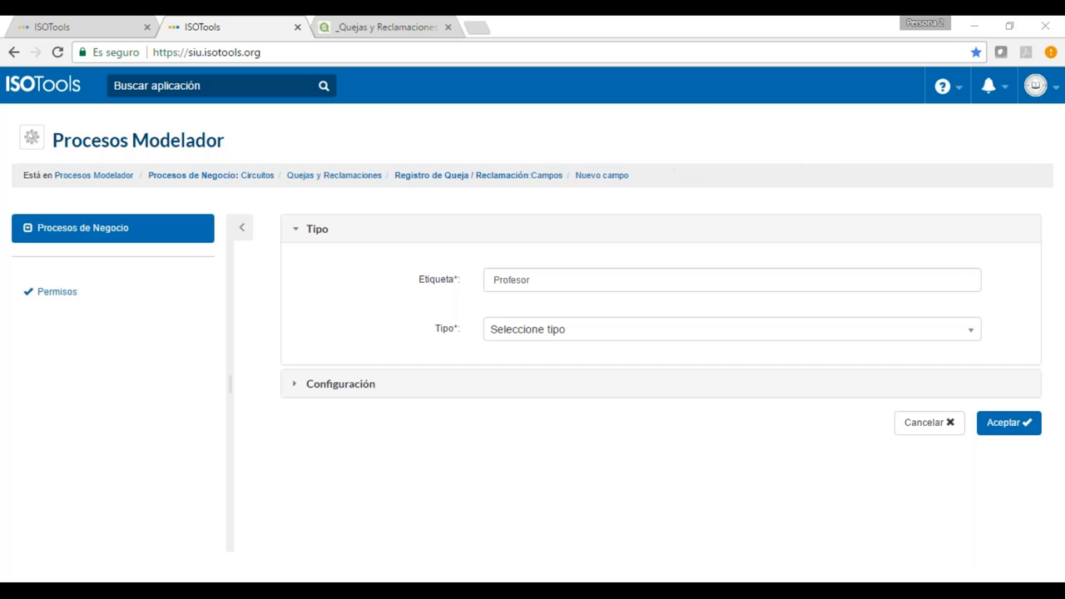
# Find the Quejas y Reclamos application by searching "quej" and view its list of complaints
pyautogui.click(220, 81)
pyautogui.write('quej')
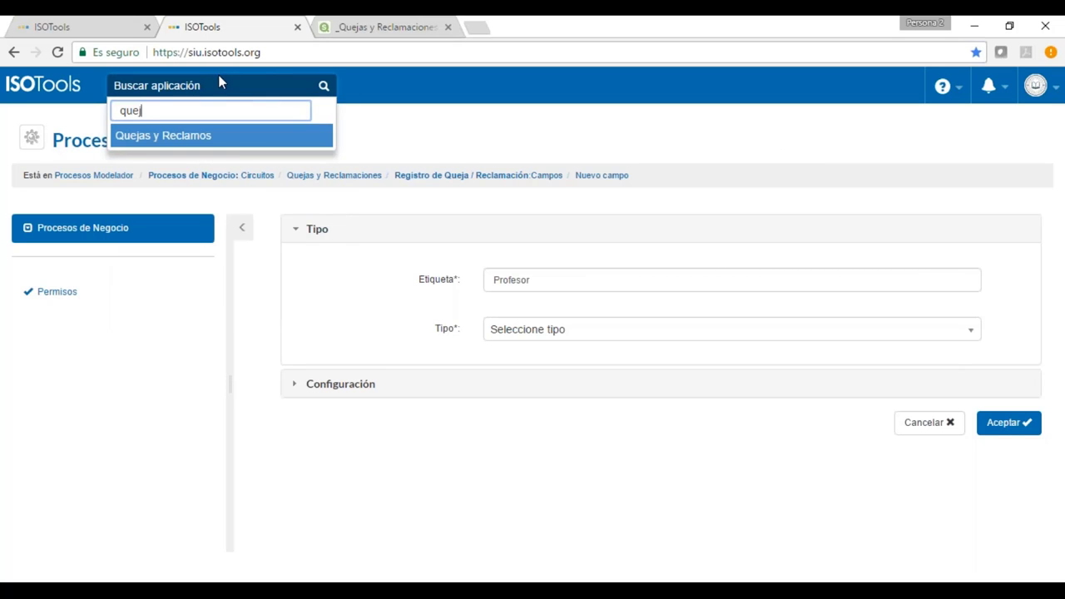
pyautogui.click(241, 135)
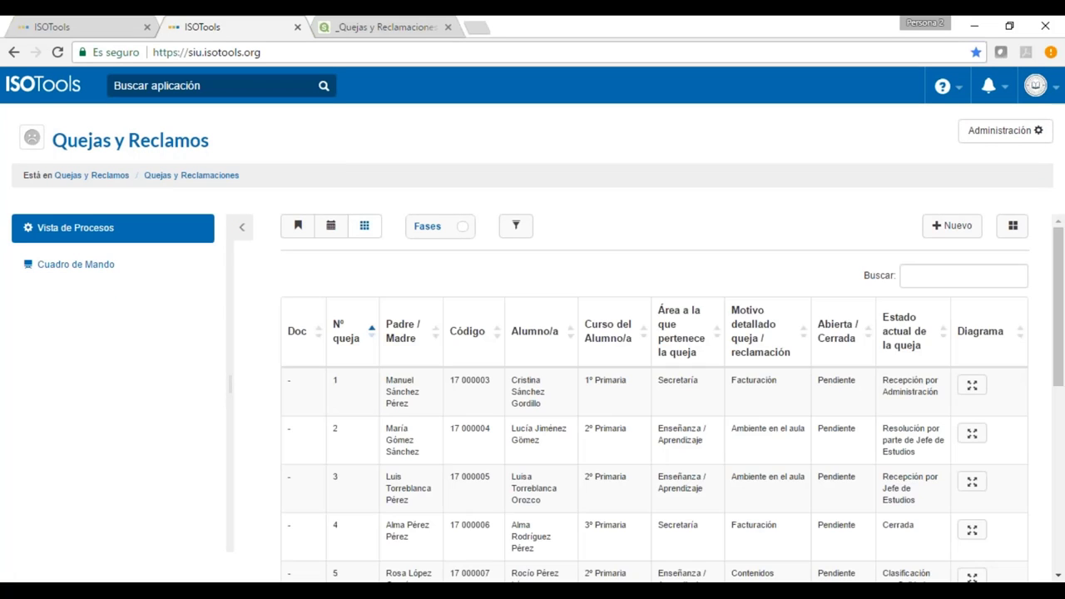
pyautogui.scroll(-1, 525, 310)
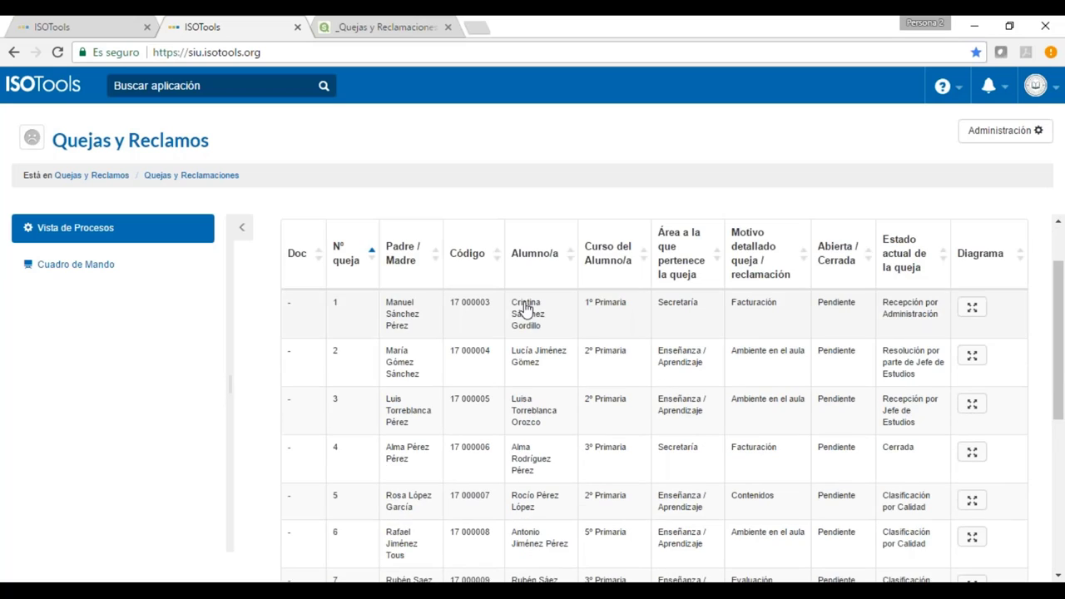
# Open complaint Nº 1 and examine its registration data, Clasificación por Calidad and Recepción por Administración phases
pyautogui.click(526, 309)
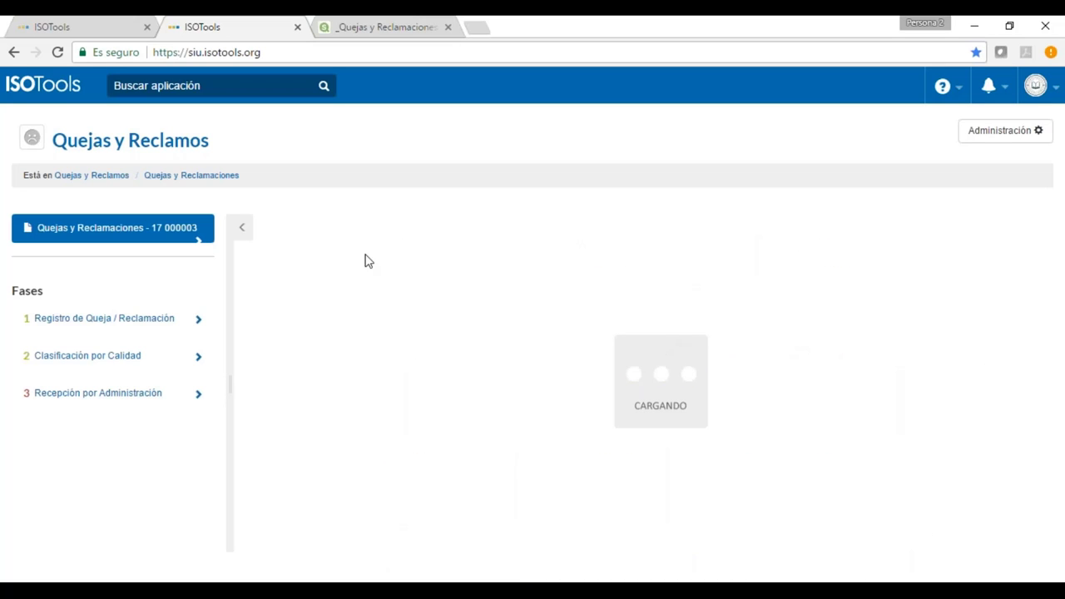
pyautogui.scroll(-1, 522, 290)
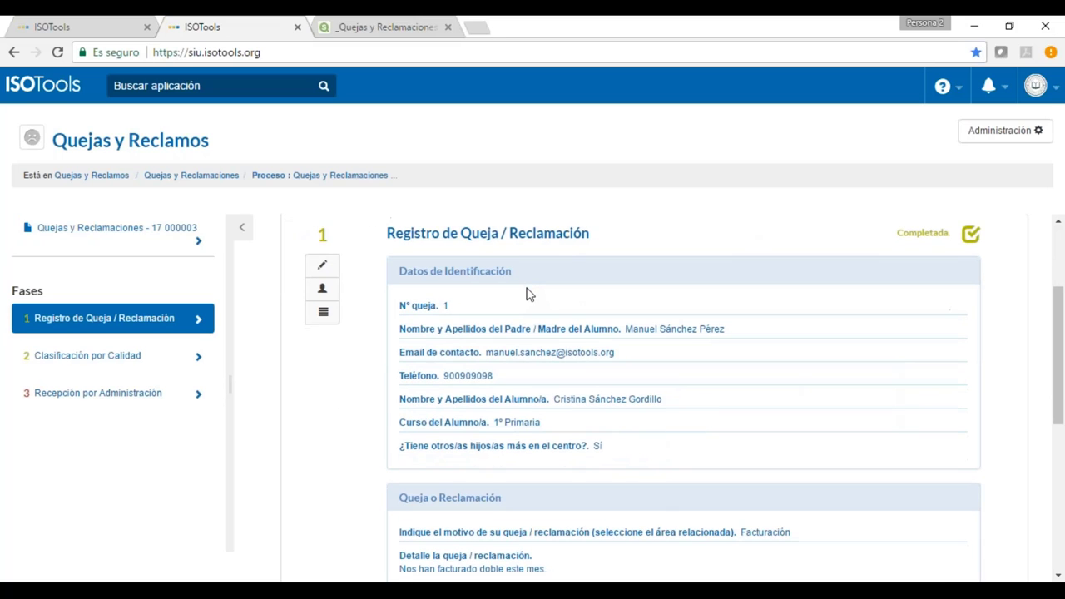
pyautogui.scroll(-1, 526, 293)
pyautogui.scroll(1, 526, 293)
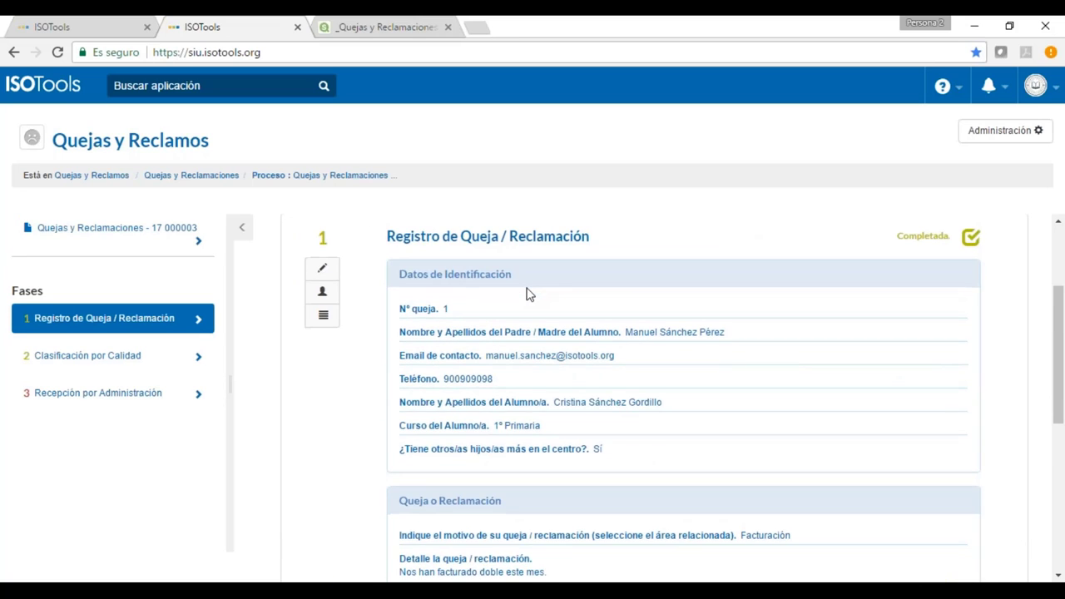
pyautogui.scroll(-2, 526, 295)
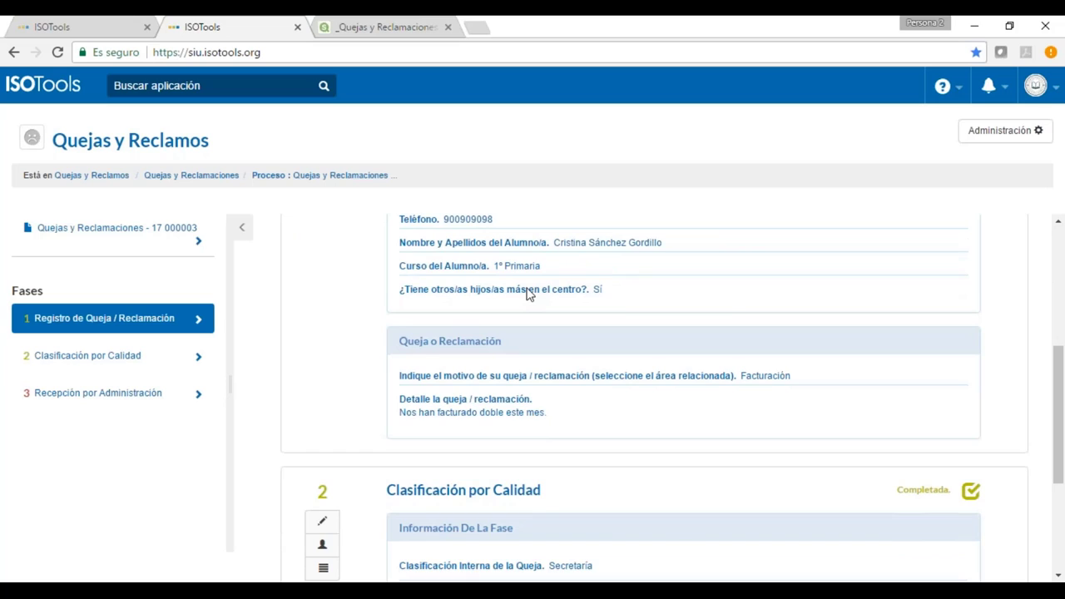
pyautogui.scroll(-2, 525, 293)
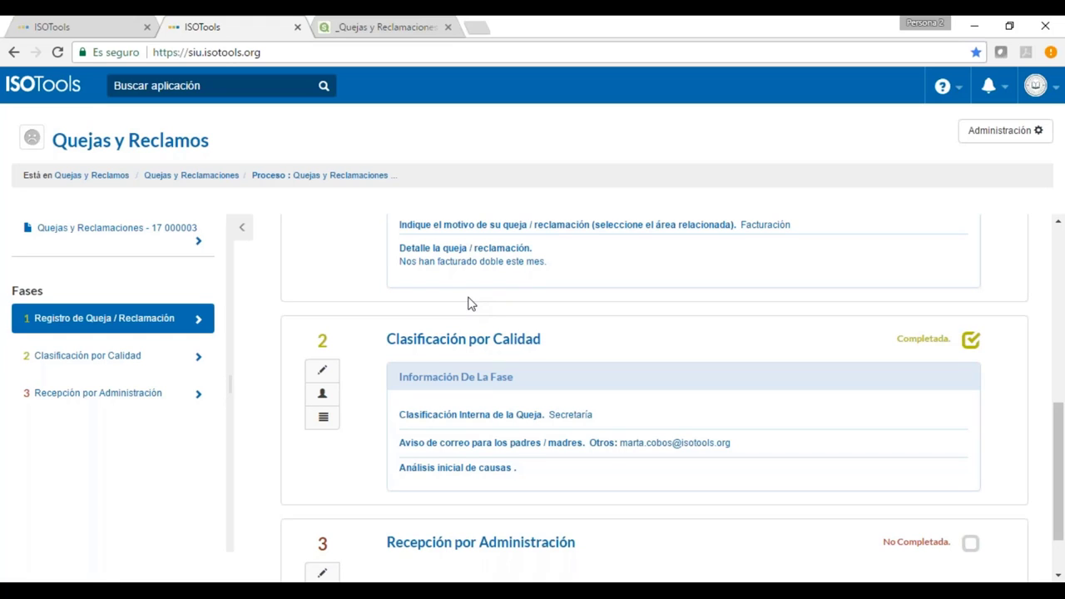
pyautogui.moveTo(176, 356)
pyautogui.scroll(10, 400, 377)
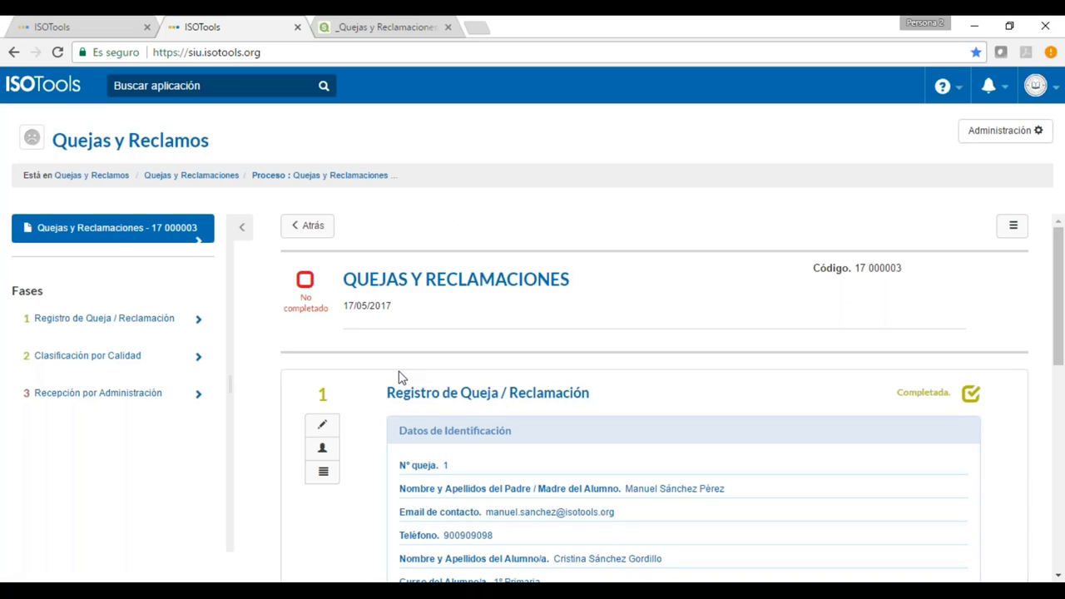
# Search the applications for "indic" and open Indicadores
pyautogui.click(162, 87)
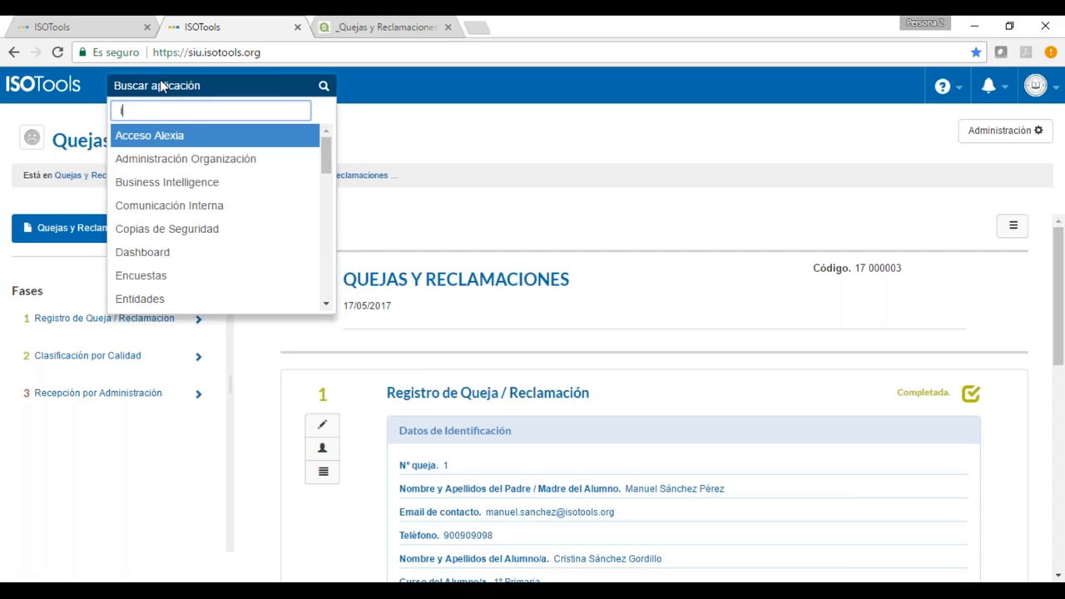
pyautogui.write('ind')
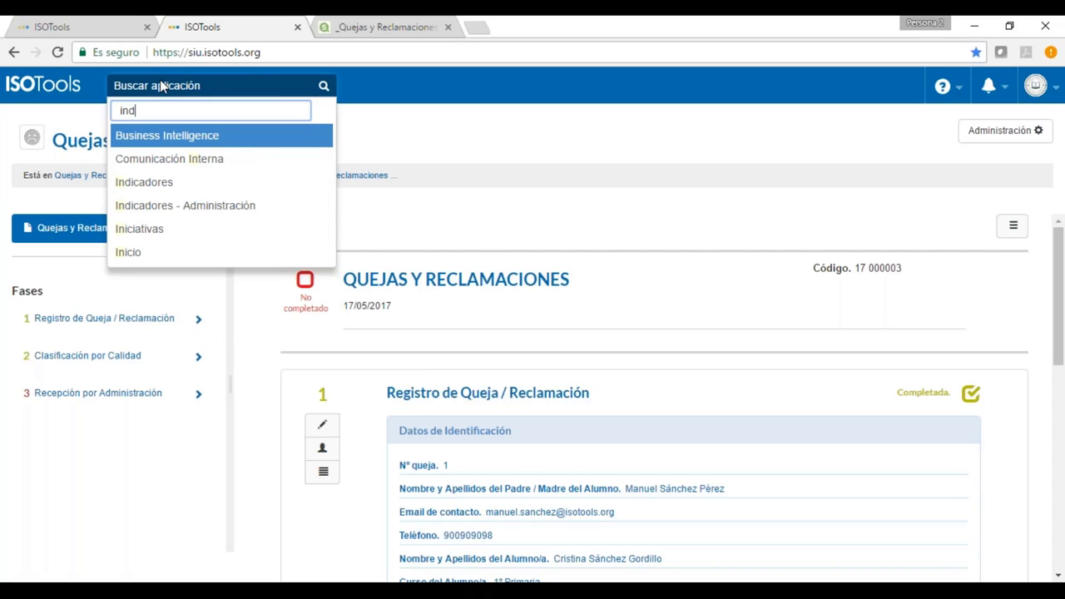
pyautogui.write('ic')
pyautogui.click(167, 136)
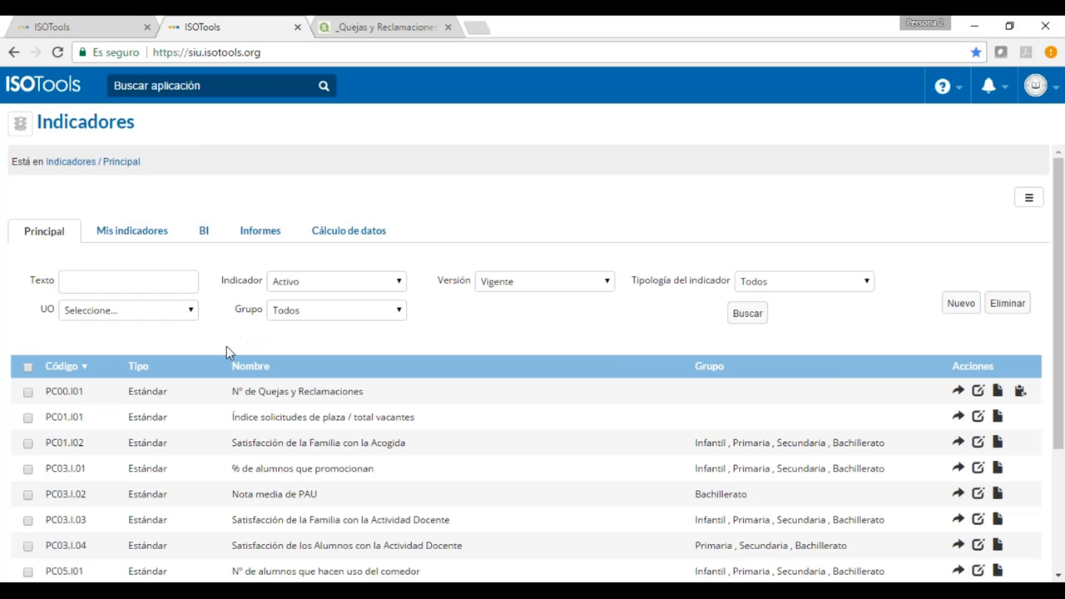
# Open the record of the Nº de Quejas y Reclamaciones indicator and examine its version data, target, standard level and automatic calculation settings
pyautogui.click(997, 391)
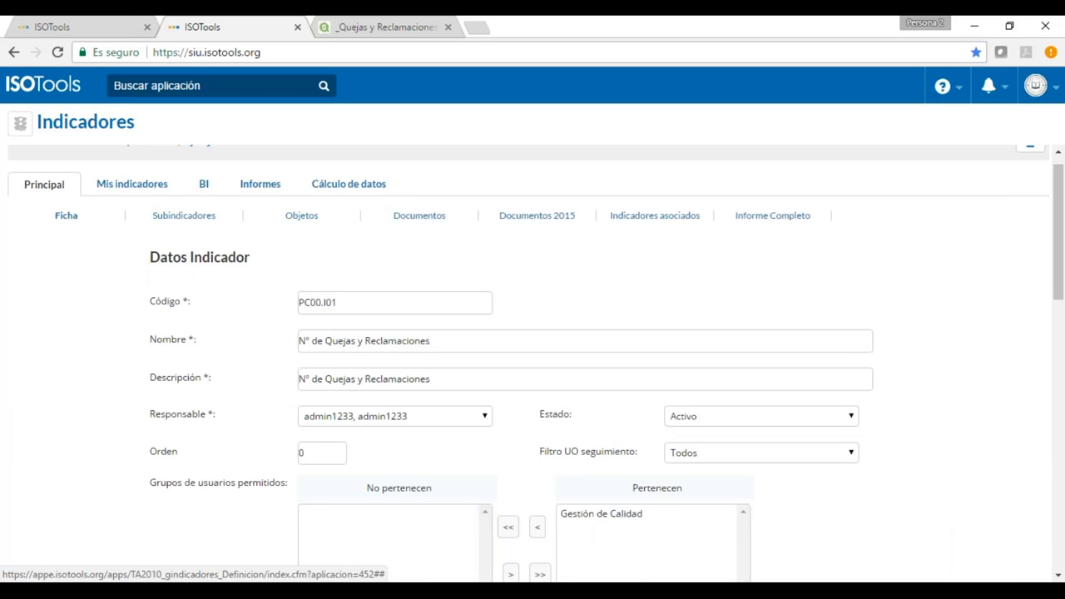
pyautogui.scroll(-5, 999, 397)
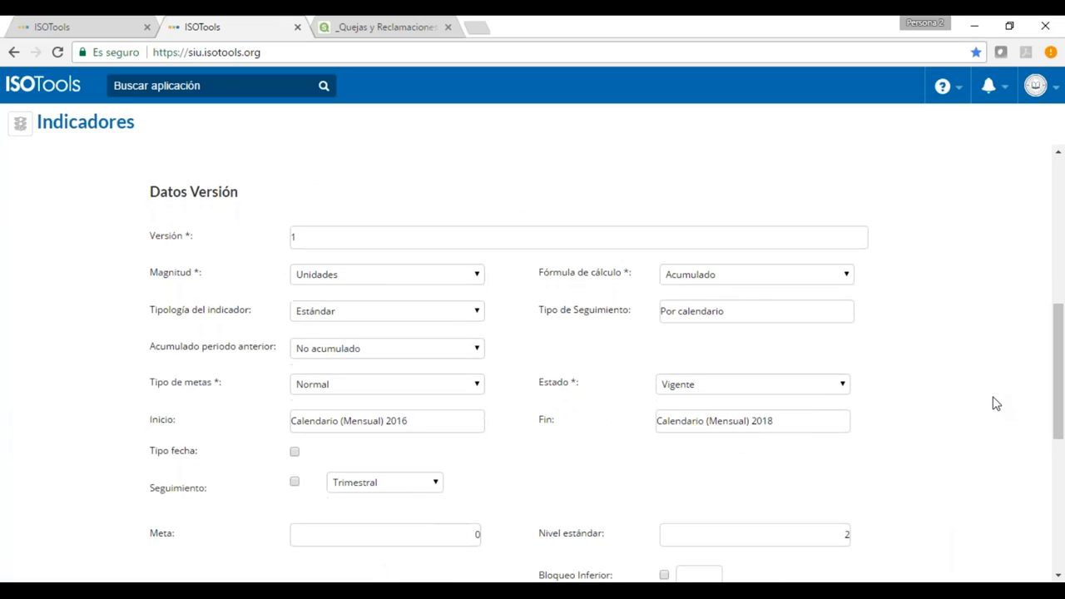
pyautogui.scroll(-3, 996, 404)
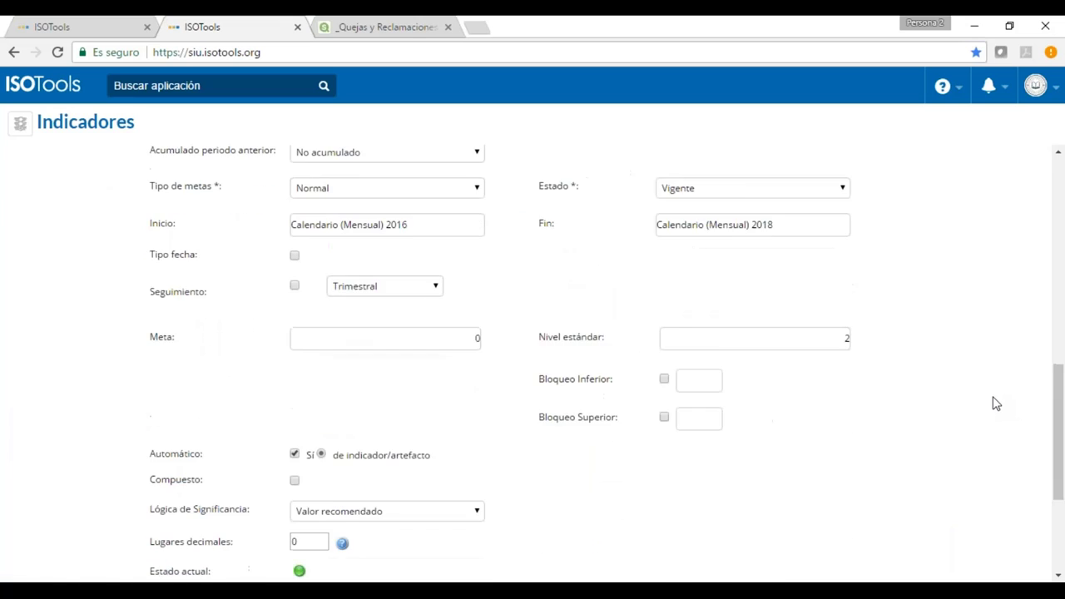
pyautogui.scroll(-1, 429, 297)
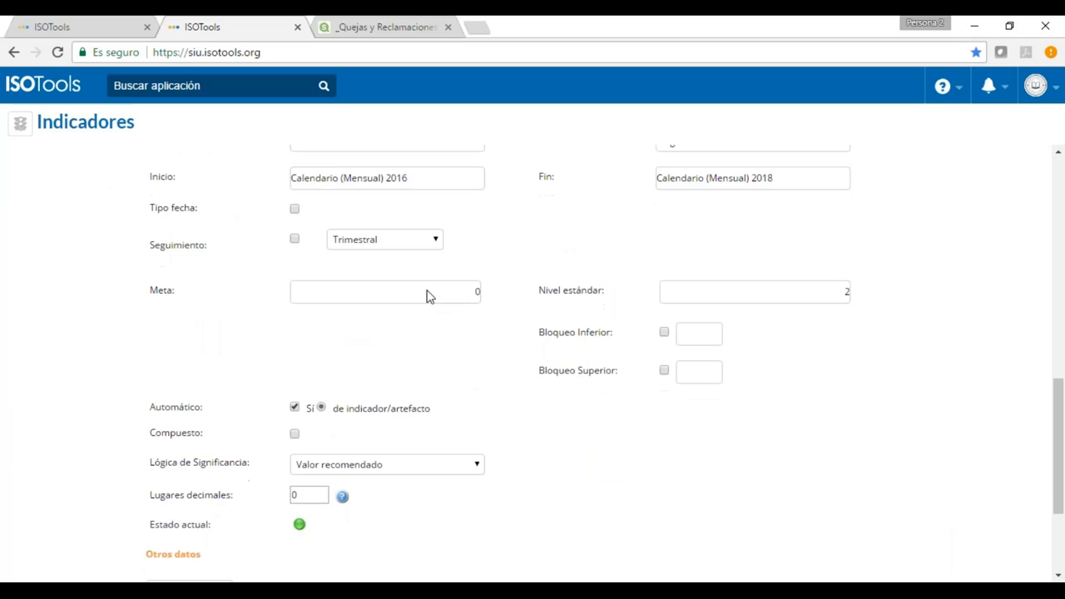
pyautogui.scroll(-1, 429, 297)
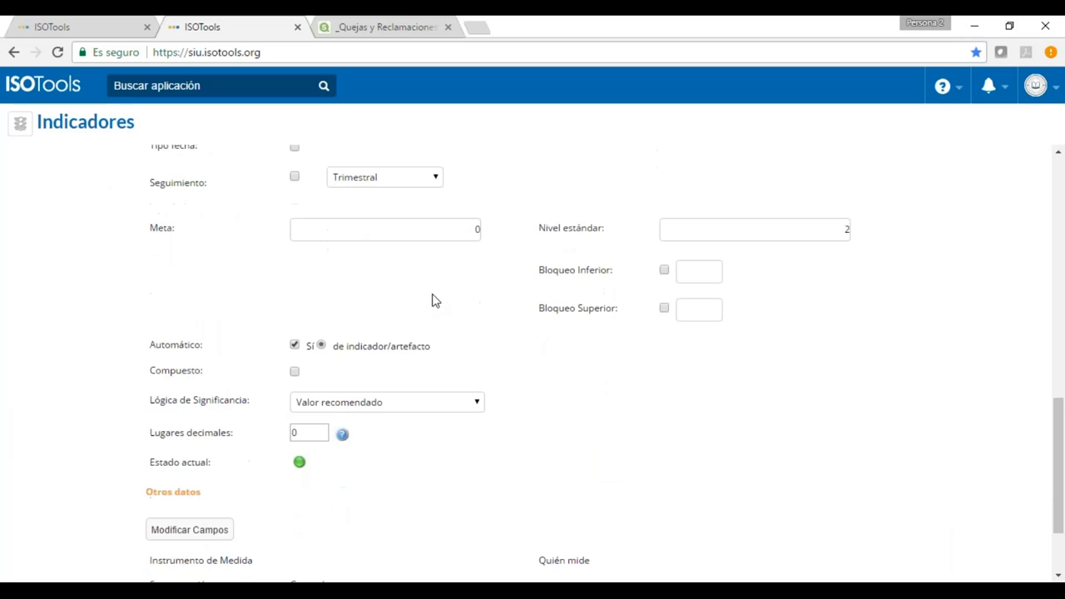
pyautogui.scroll(1, 430, 300)
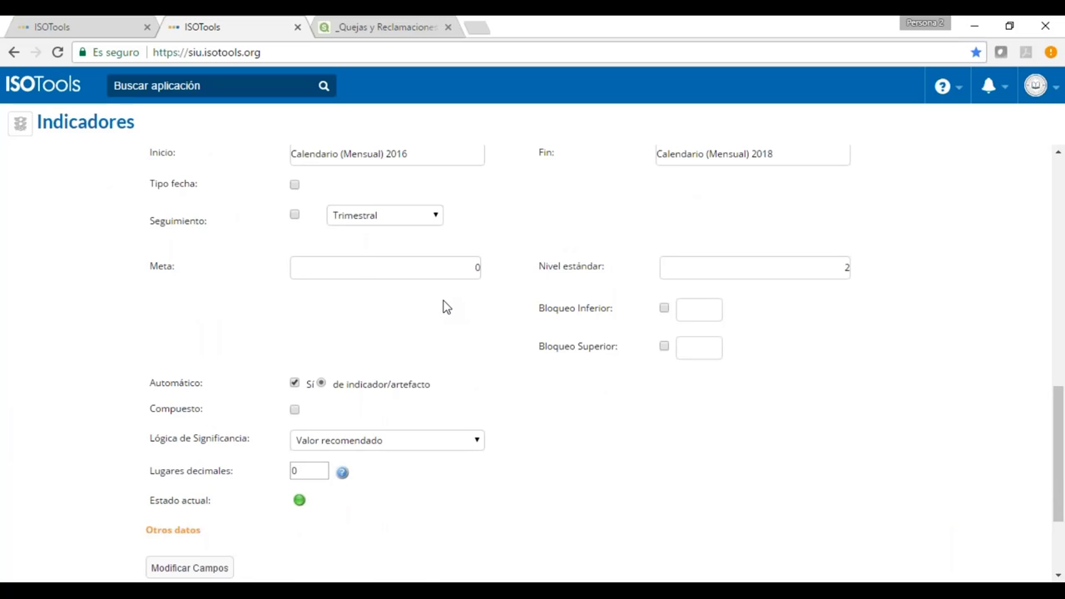
pyautogui.scroll(2, 444, 304)
pyautogui.scroll(-4, 444, 304)
pyautogui.scroll(5, 383, 287)
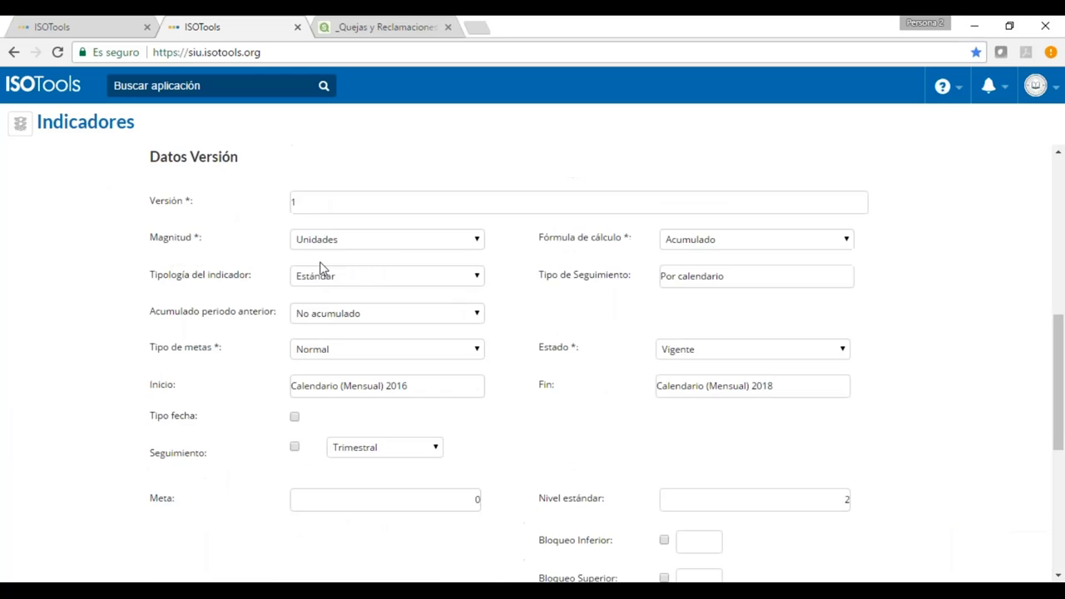
pyautogui.scroll(5, 322, 268)
# Open the formula of the indicator's Centro subindicator and bring up the artefact definition for it
pyautogui.click(303, 236)
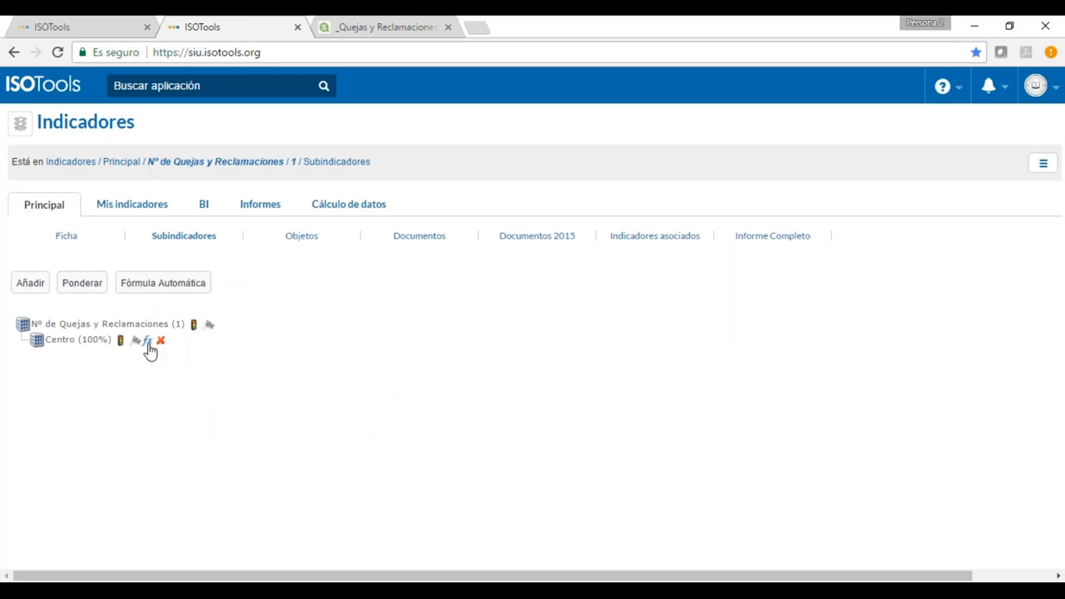
pyautogui.click(148, 342)
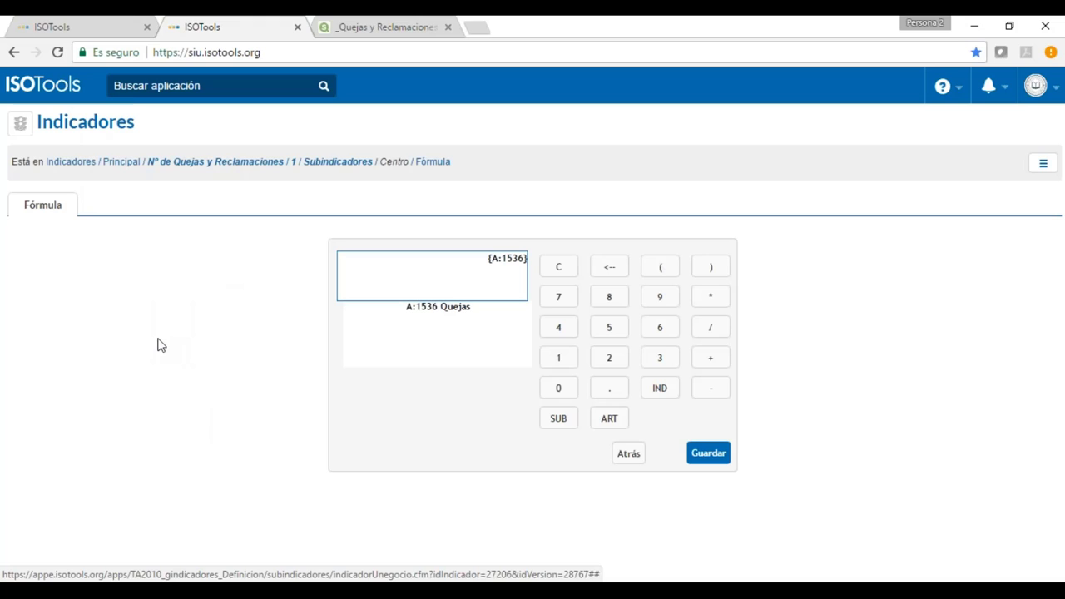
pyautogui.click(609, 420)
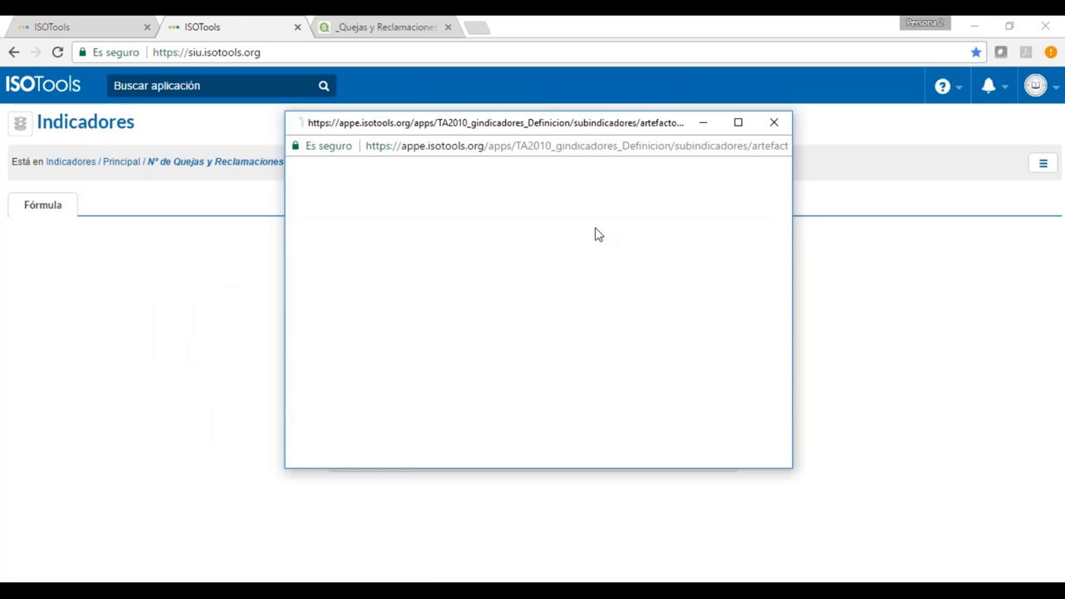
# Try defining an Expediente 2015 artefact for the Quejas y Reclamaciones record type, using the field Clasificación Interna de la Queja
pyautogui.click(501, 196)
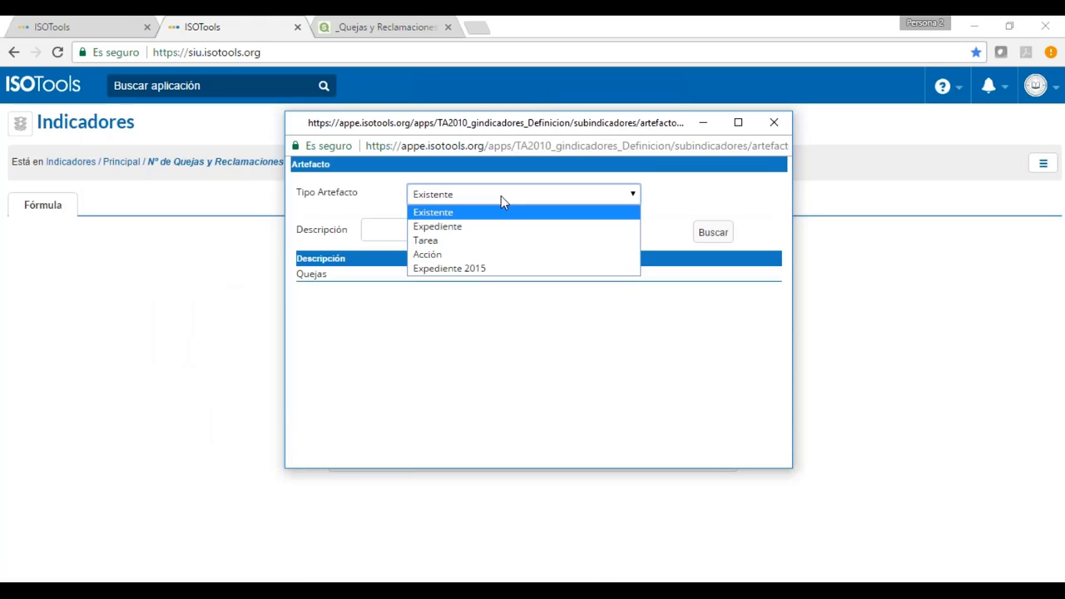
pyautogui.click(503, 269)
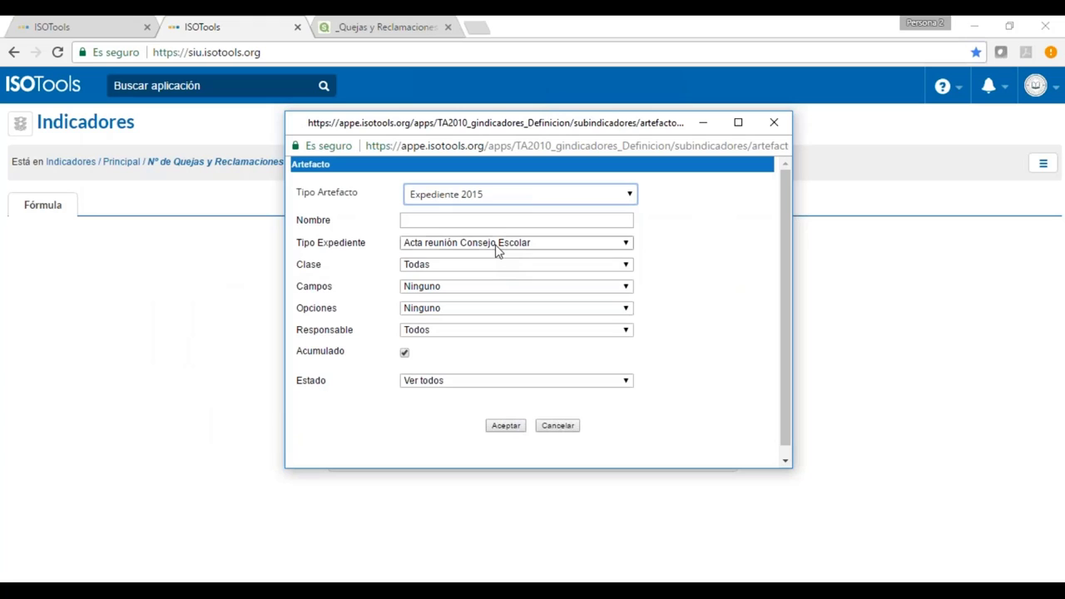
pyautogui.click(497, 243)
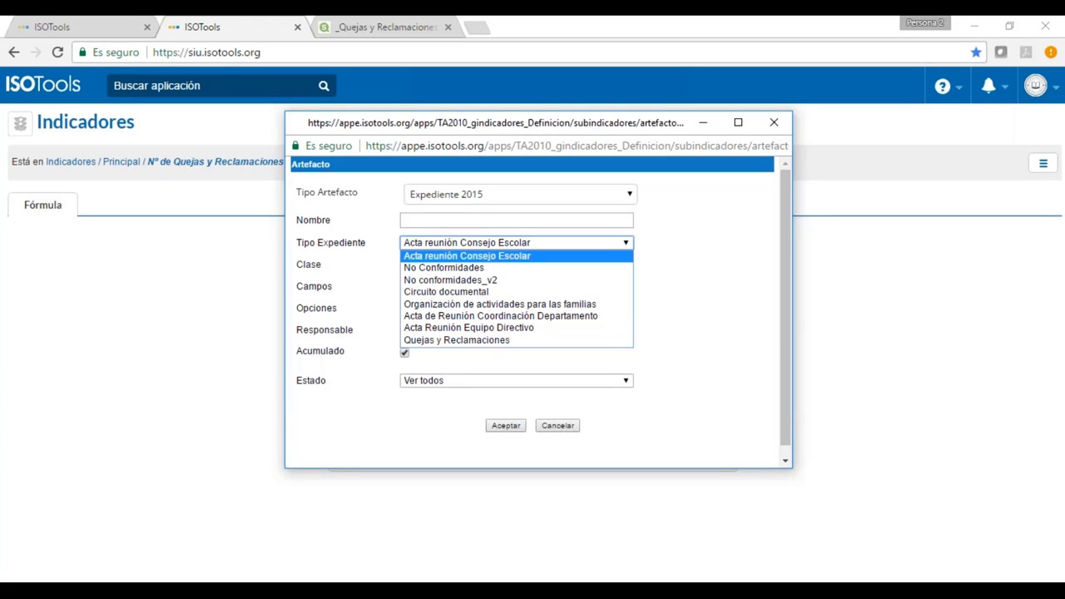
pyautogui.click(460, 337)
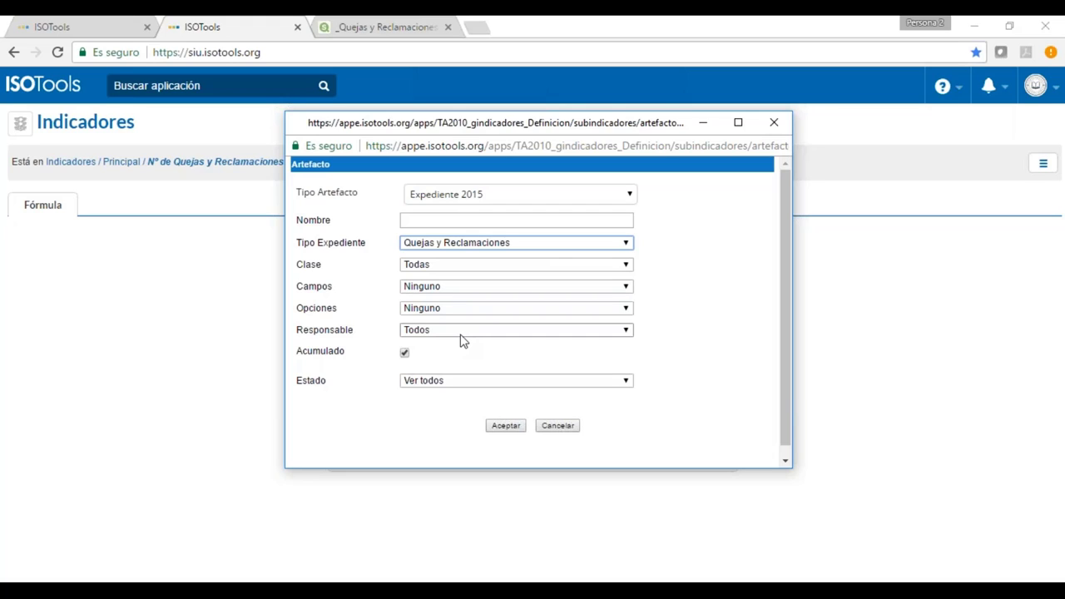
pyautogui.click(455, 311)
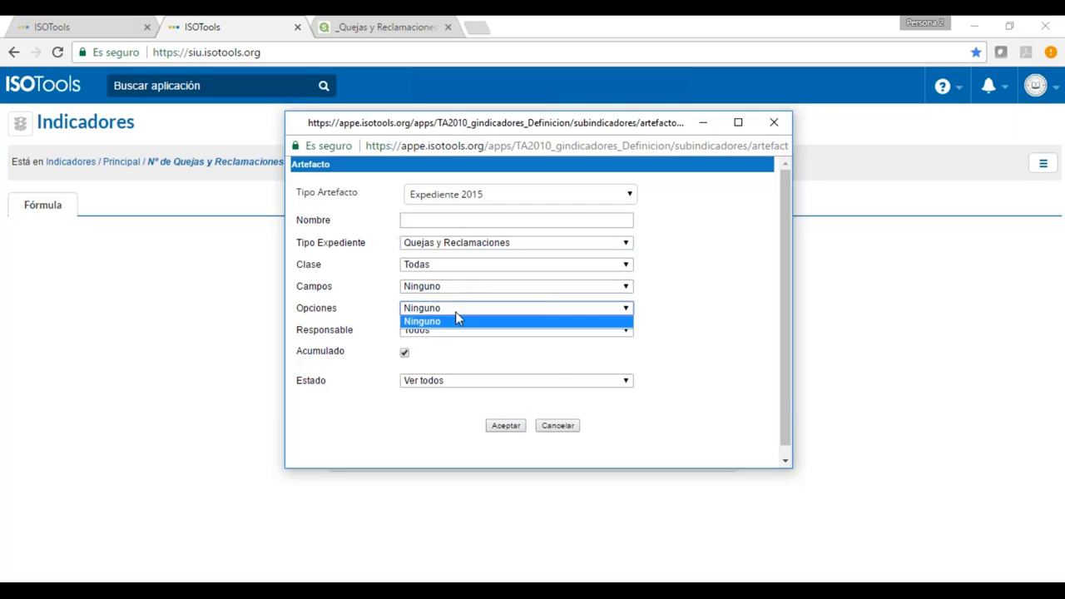
pyautogui.click(457, 319)
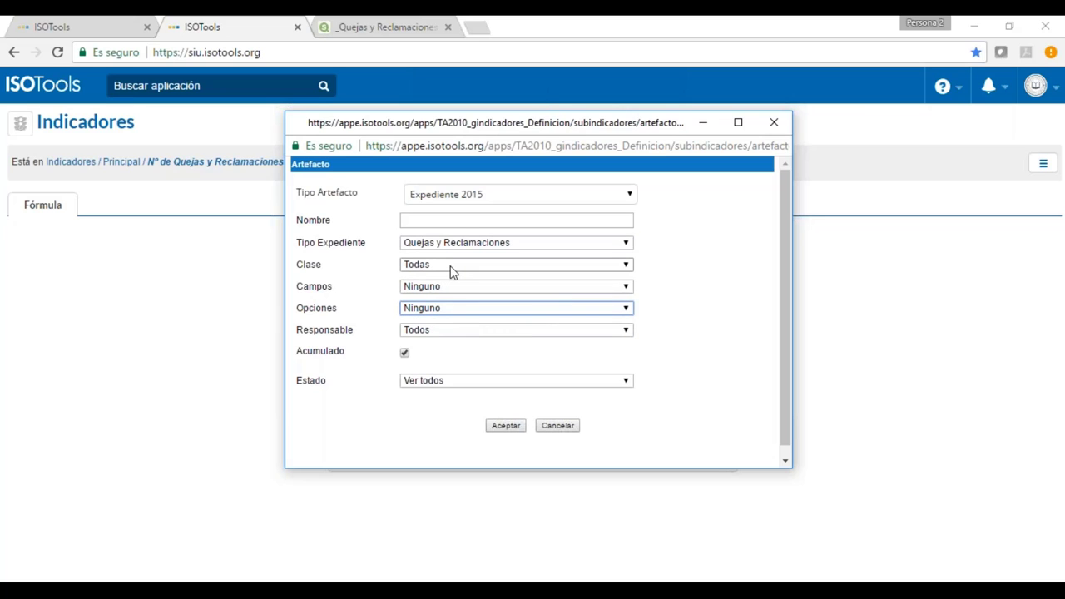
pyautogui.click(443, 287)
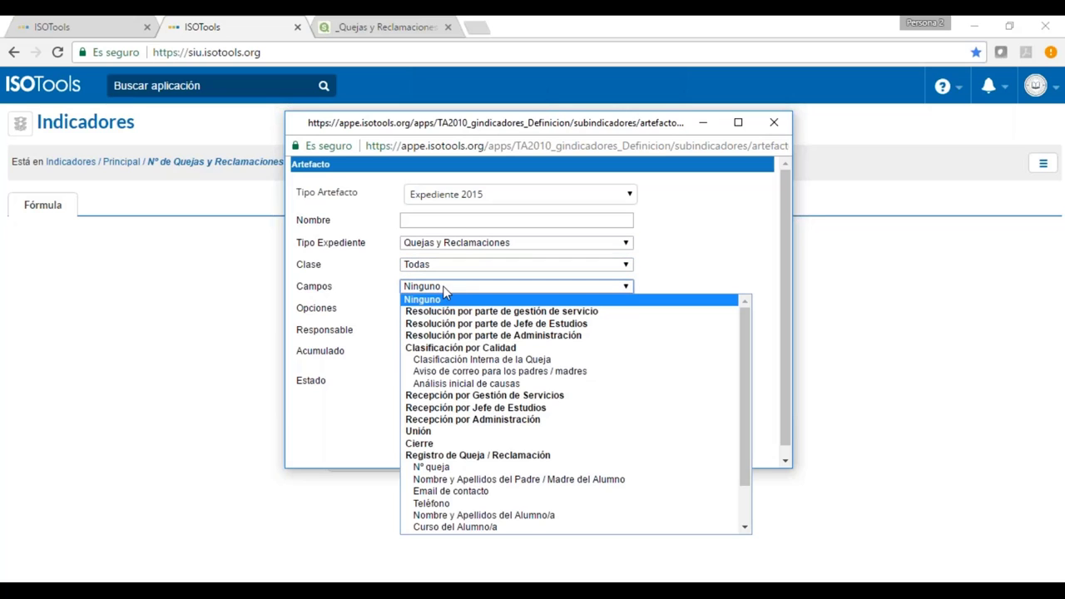
pyautogui.click(439, 361)
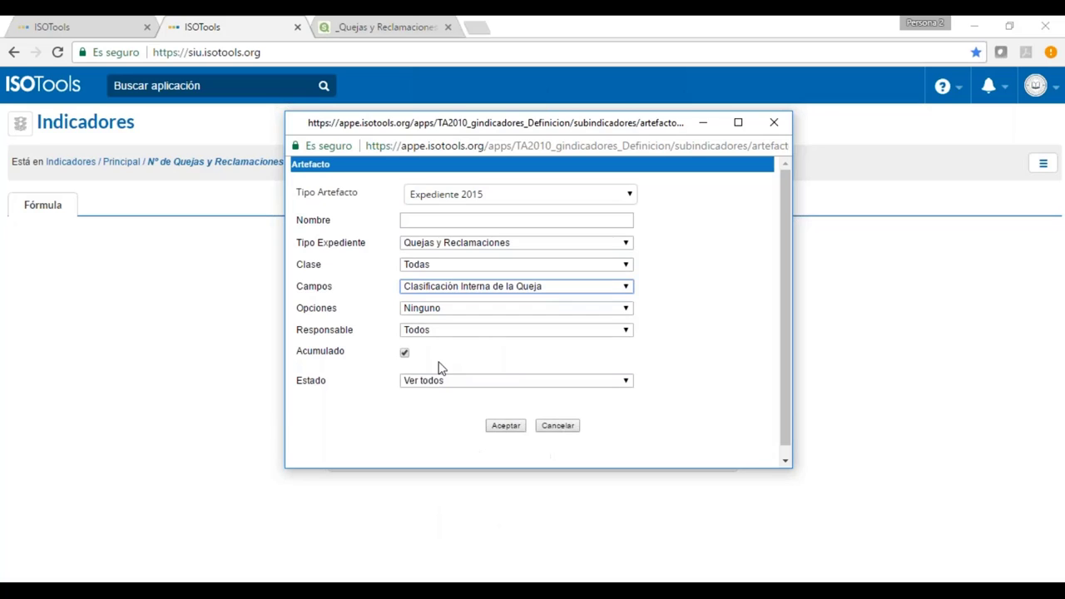
# Try the Enseñanza / Aprendizaje option as the artefact's filter, and set the options back to Ninguno
pyautogui.click(437, 308)
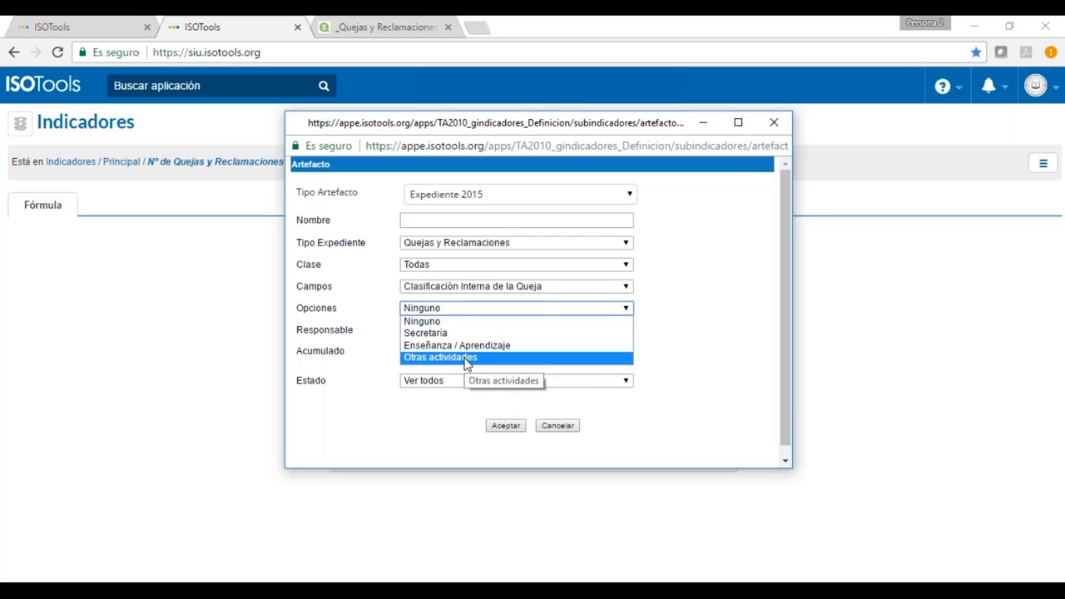
pyautogui.click(1044, 255)
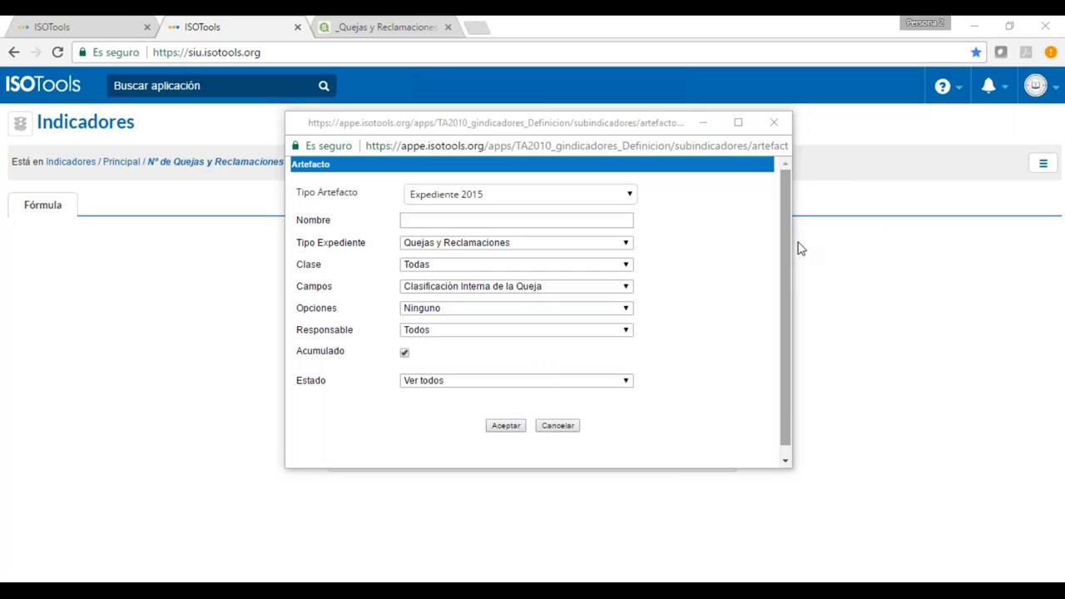
pyautogui.click(774, 122)
pyautogui.click(502, 310)
pyautogui.click(490, 346)
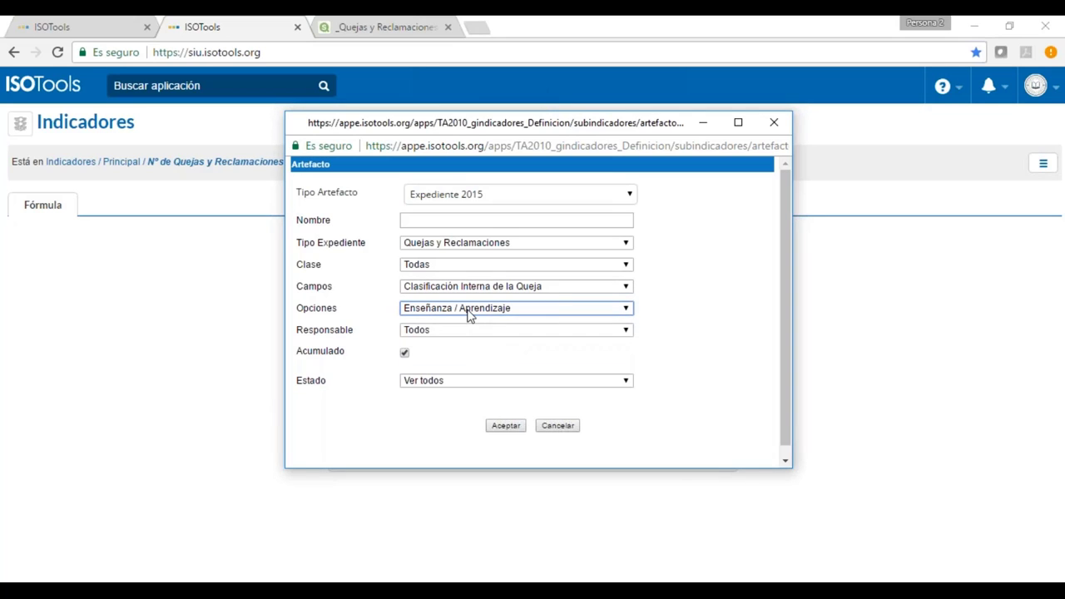
pyautogui.click(468, 310)
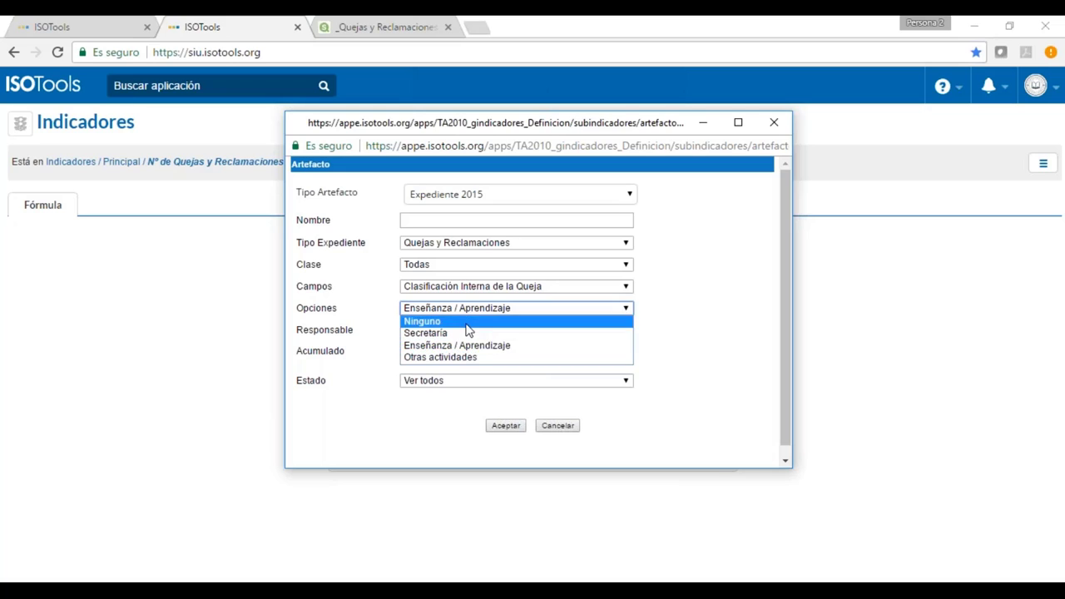
pyautogui.click(468, 322)
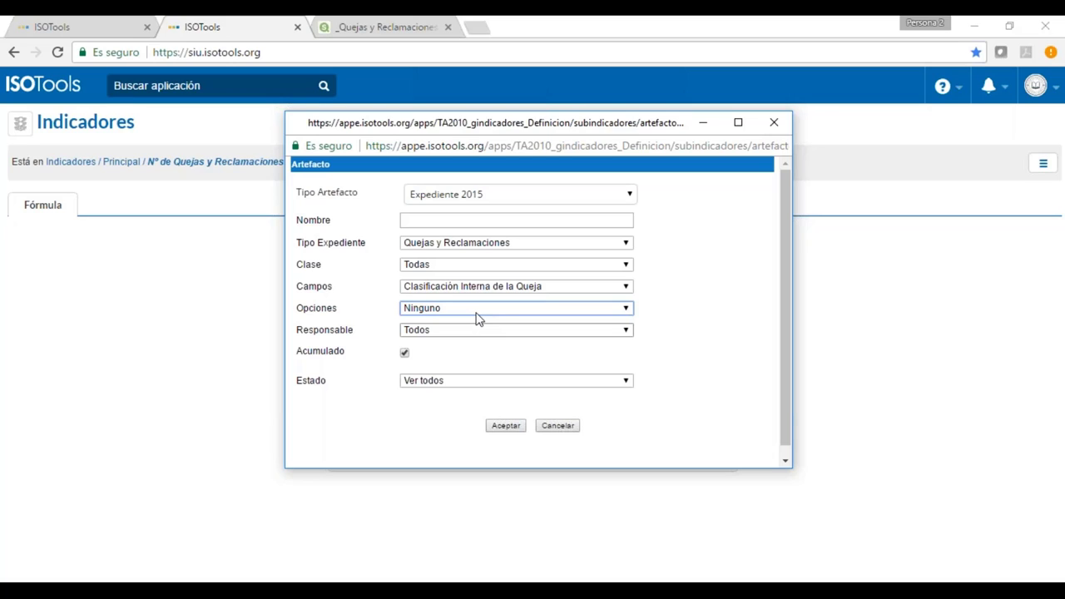
# Dismiss the artefact definition without accepting it and save the Centro subindicator's formula with the Quejas artefact
pyautogui.click(774, 125)
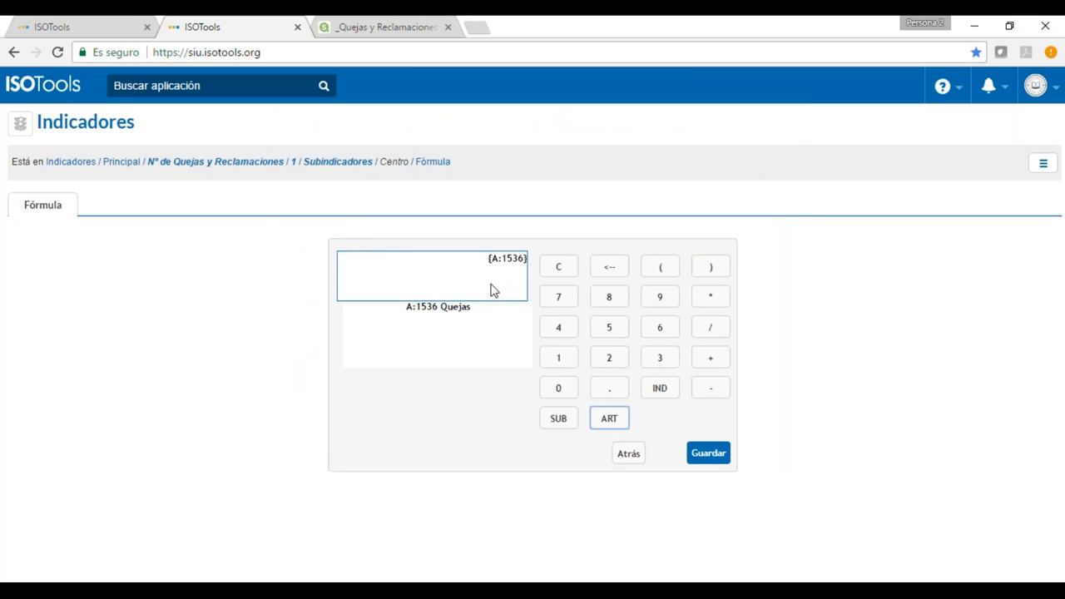
pyautogui.click(709, 454)
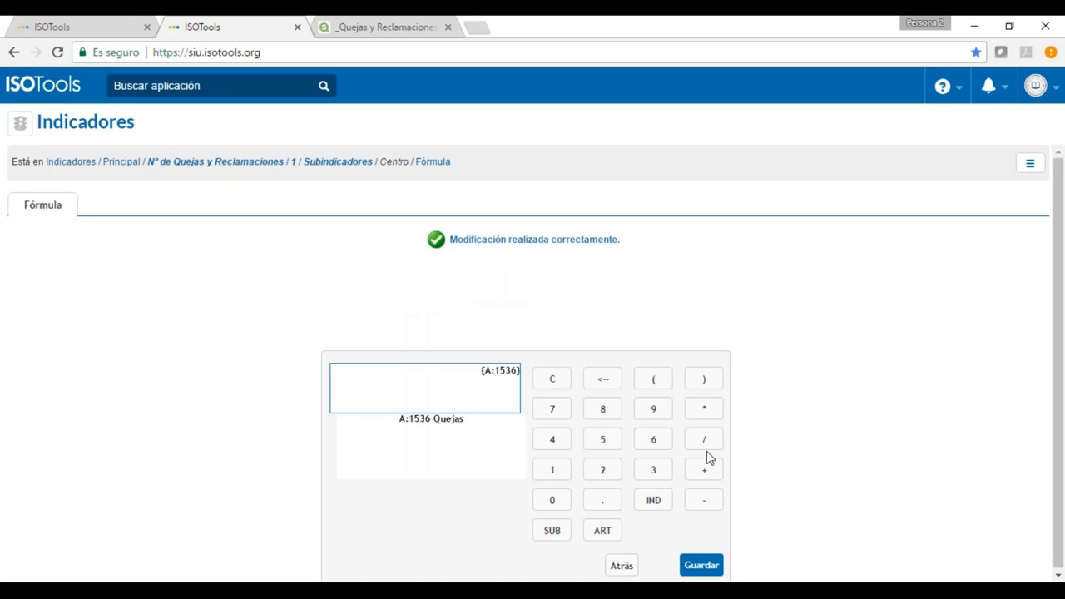
# Open the follow-up of the Nº de Quejas y Reclamaciones indicator and examine its 2017 charts, monthly table and annual target detail for May
pyautogui.click(86, 123)
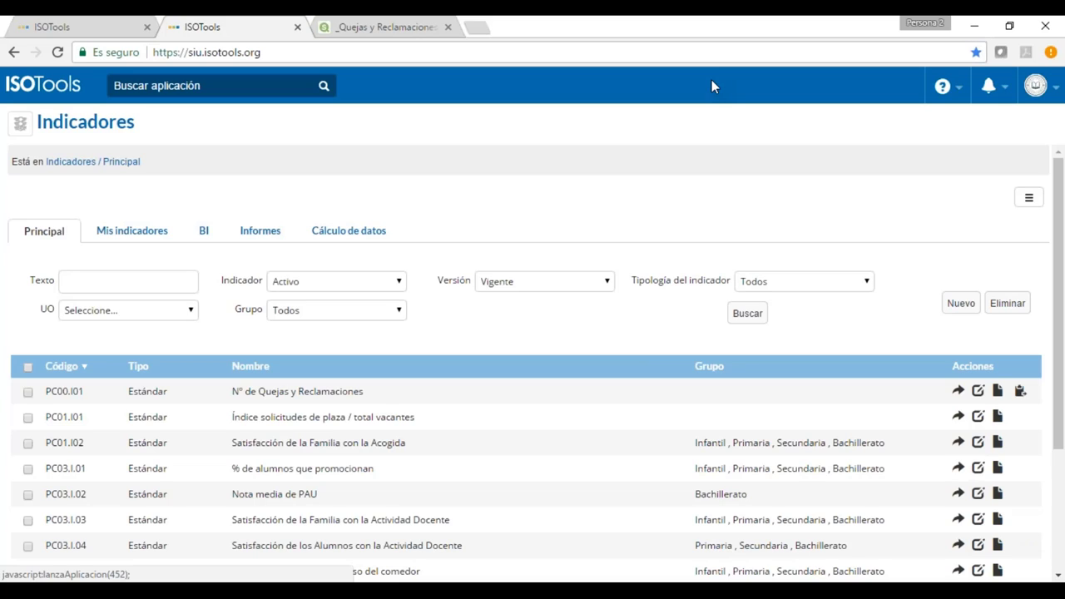
pyautogui.click(978, 391)
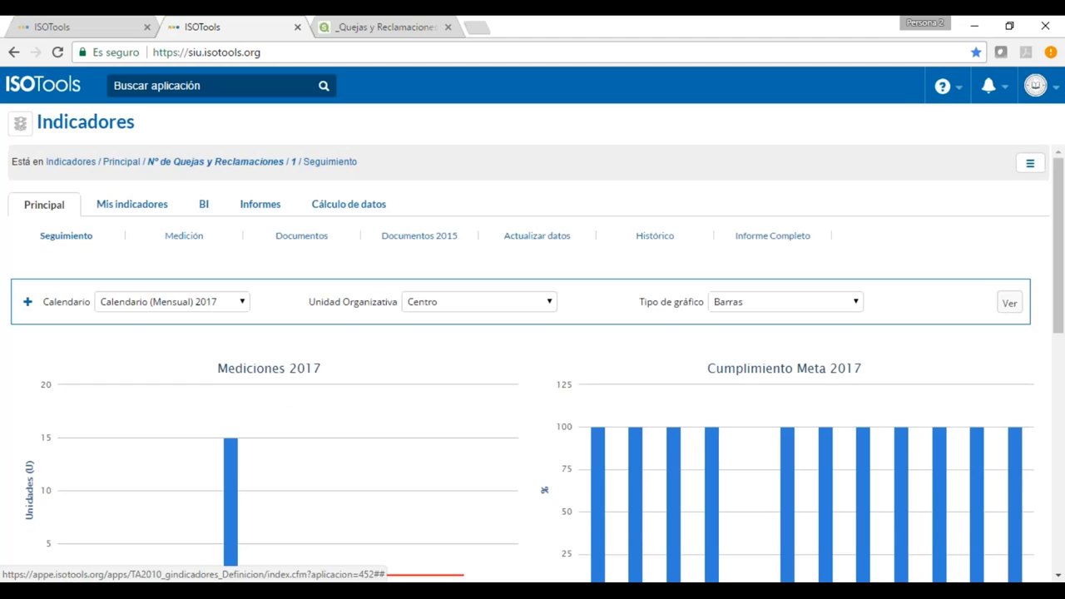
pyautogui.scroll(-2, 916, 390)
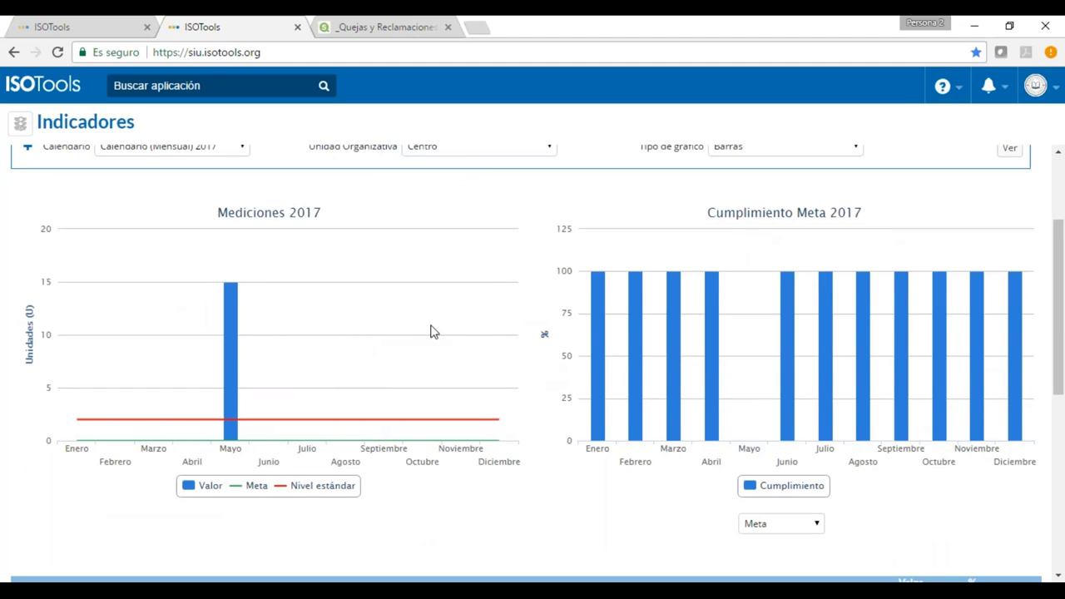
pyautogui.moveTo(230, 424)
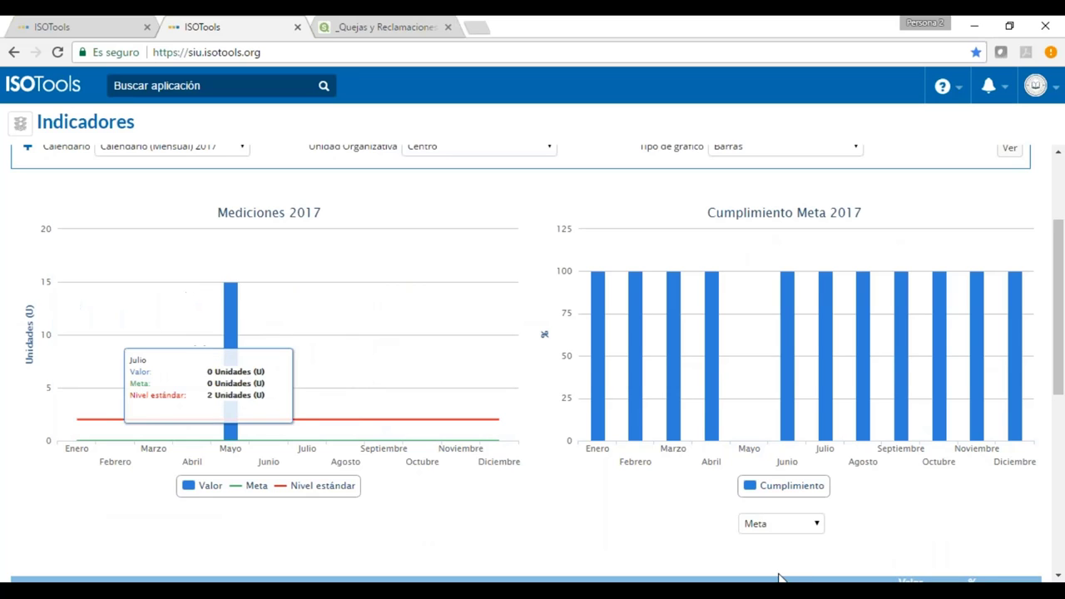
pyautogui.scroll(-4, 533, 362)
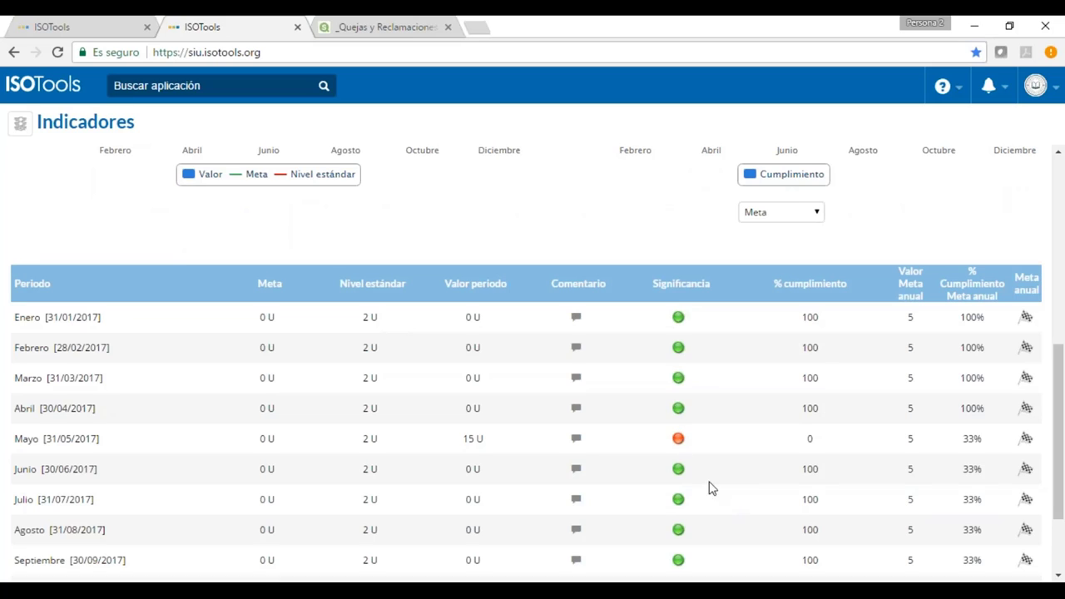
pyautogui.click(1027, 440)
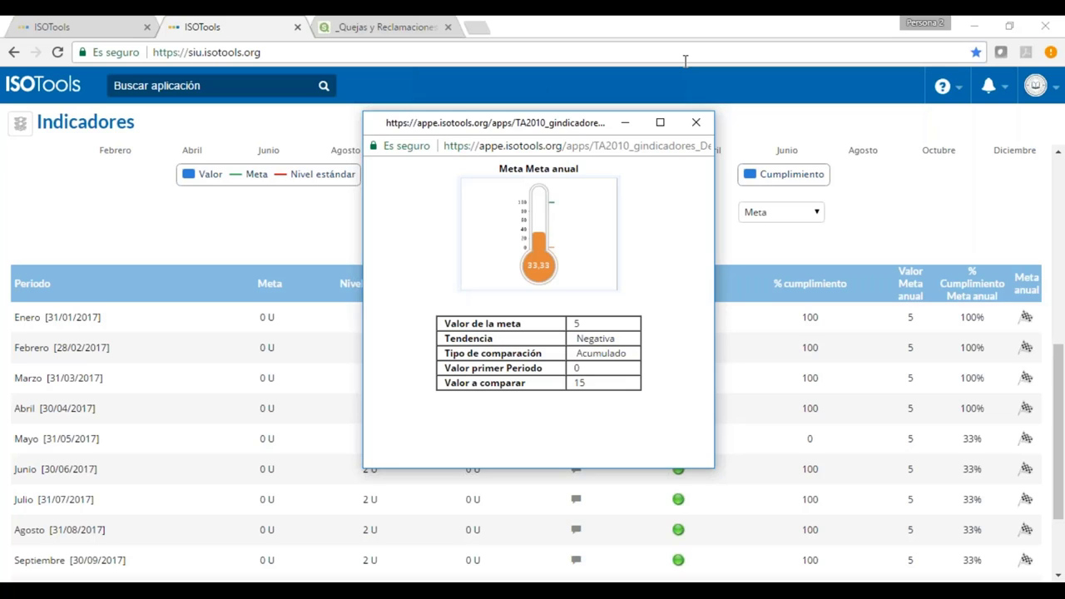
pyautogui.click(697, 123)
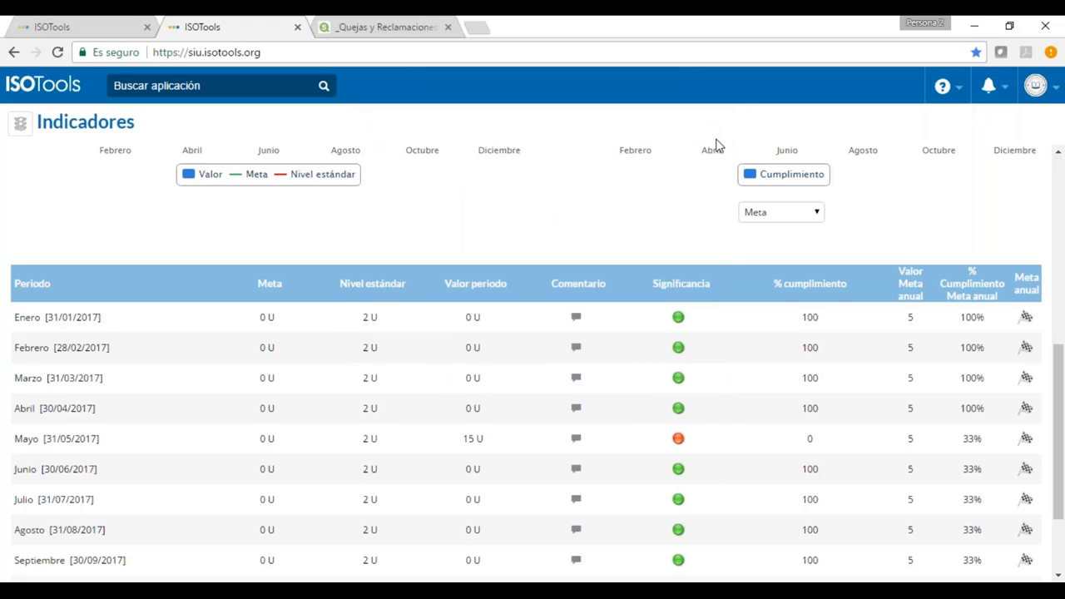
# Search the applications for "dash", open Dashboard and examine the Primaria group's charts
pyautogui.click(252, 93)
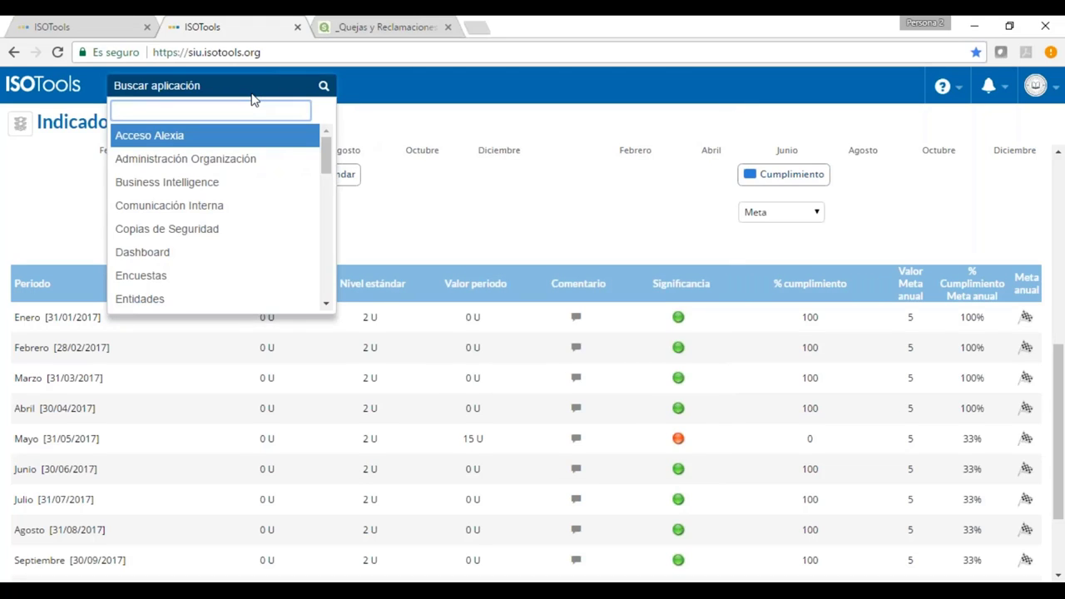
pyautogui.write('da')
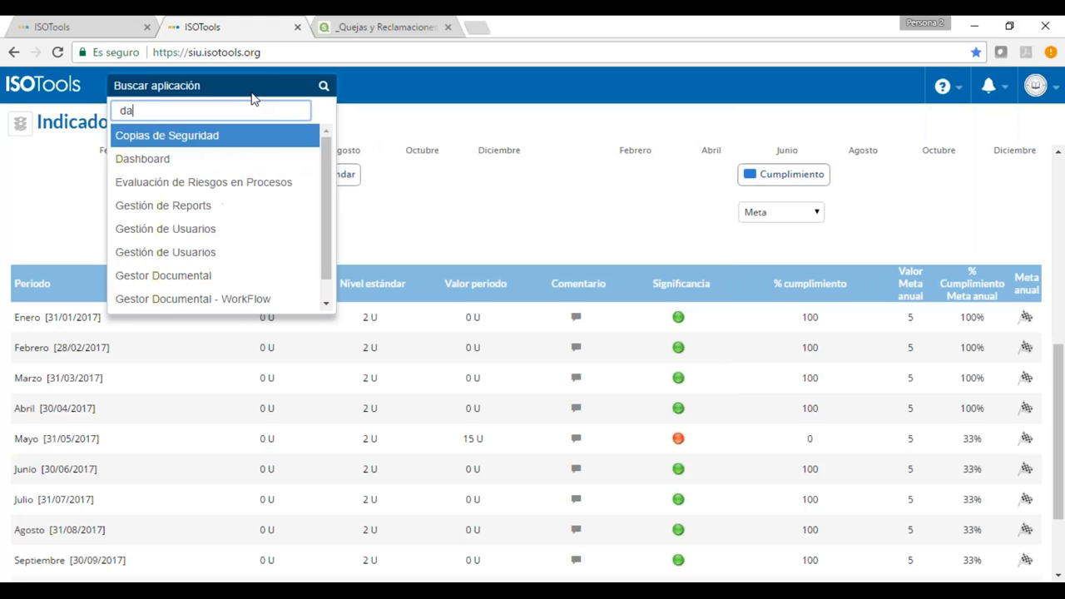
pyautogui.write('sh')
pyautogui.press('Return')
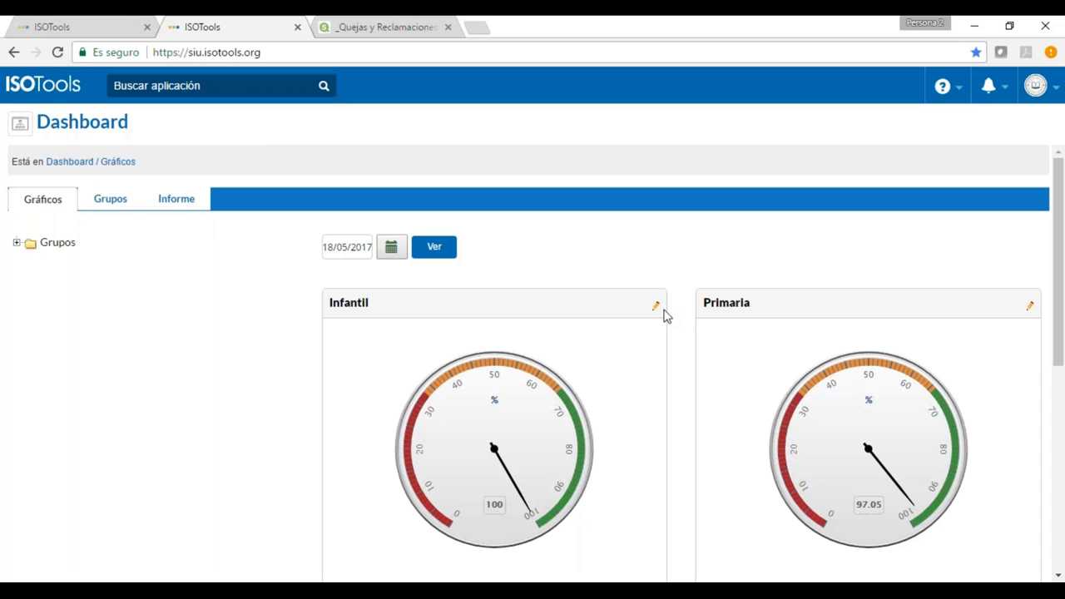
pyautogui.click(717, 303)
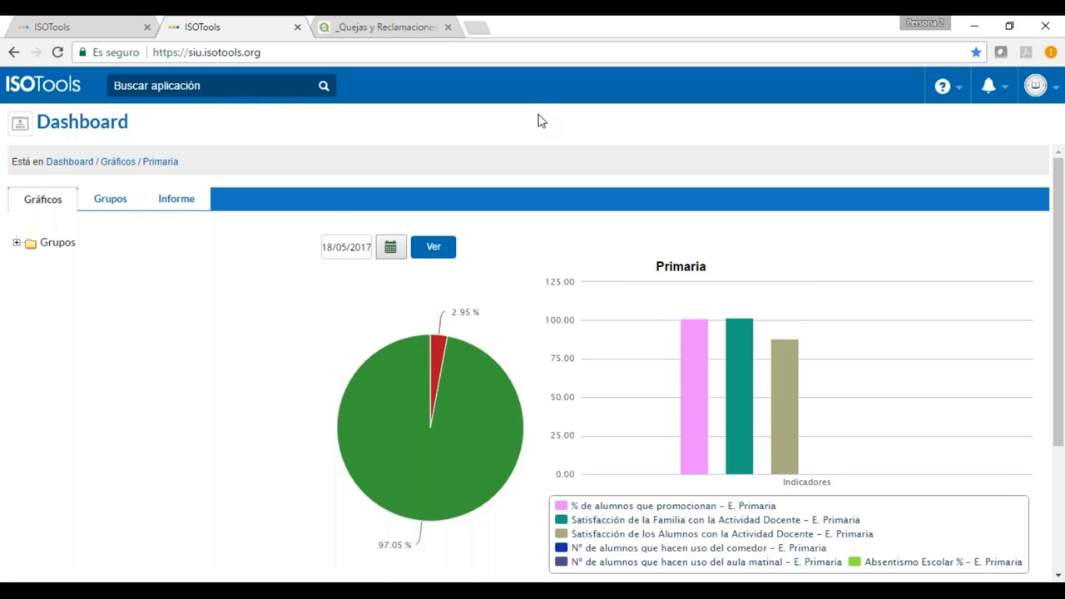
# Open Gestión de Reports, view the design of Report Quejas y Reclamaciones and return to the report list
pyautogui.click(298, 93)
pyautogui.write('re')
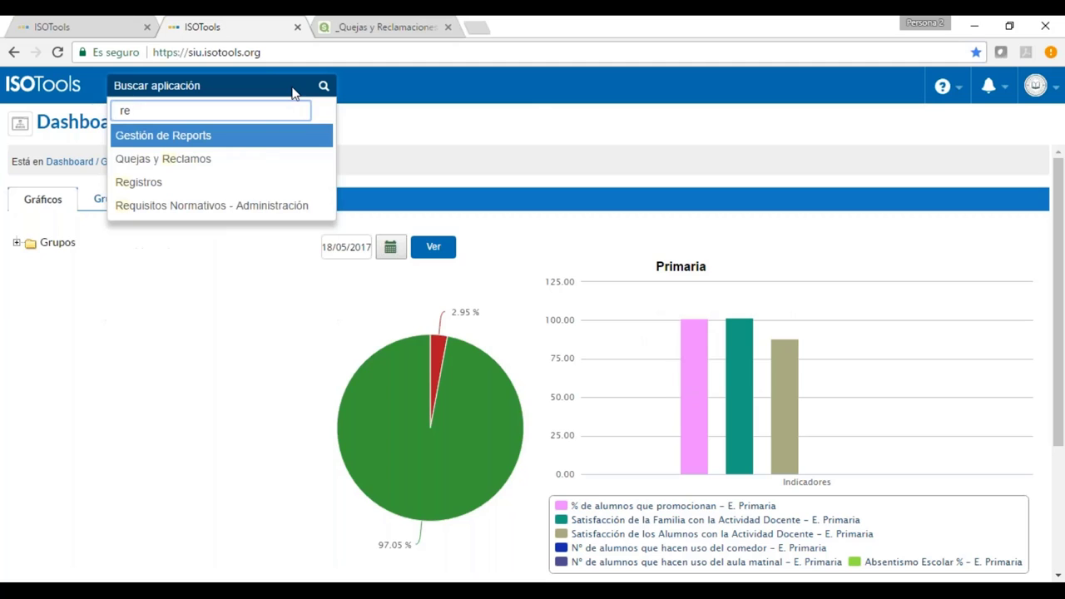
pyautogui.click(263, 138)
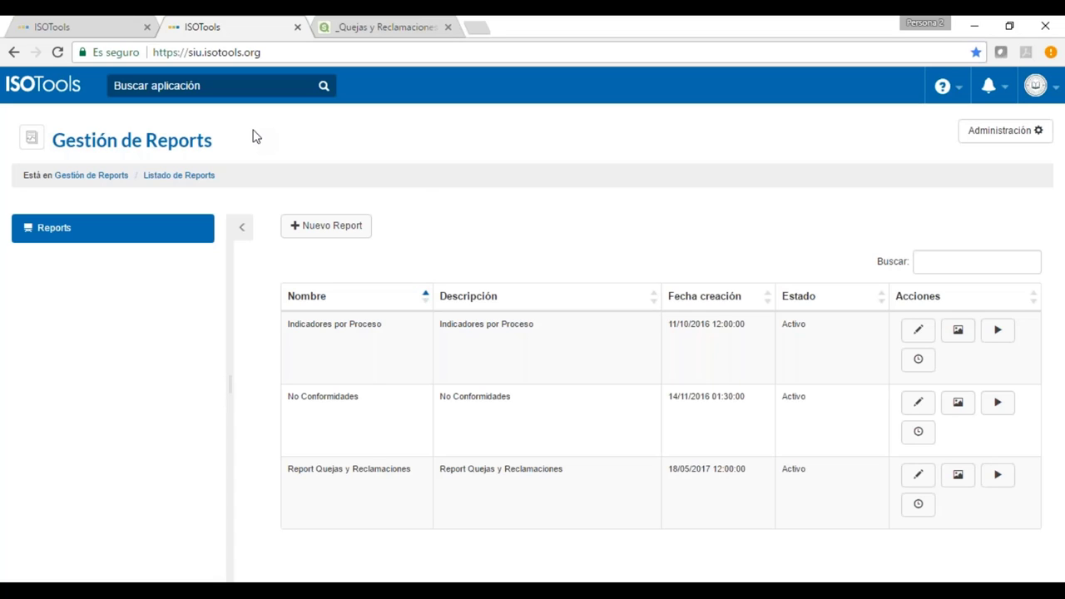
pyautogui.click(963, 481)
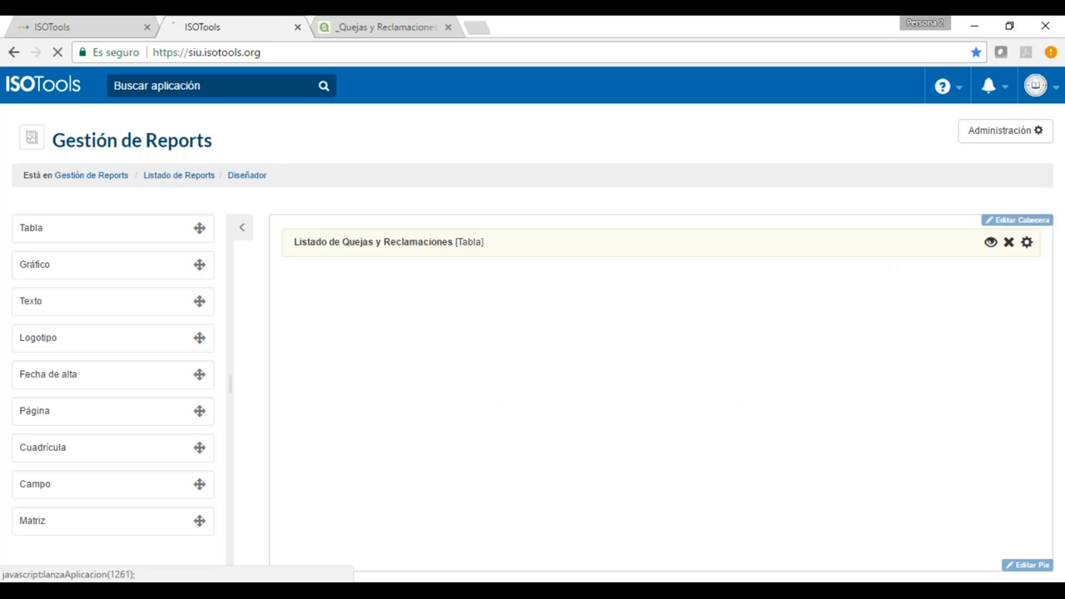
pyautogui.click(204, 142)
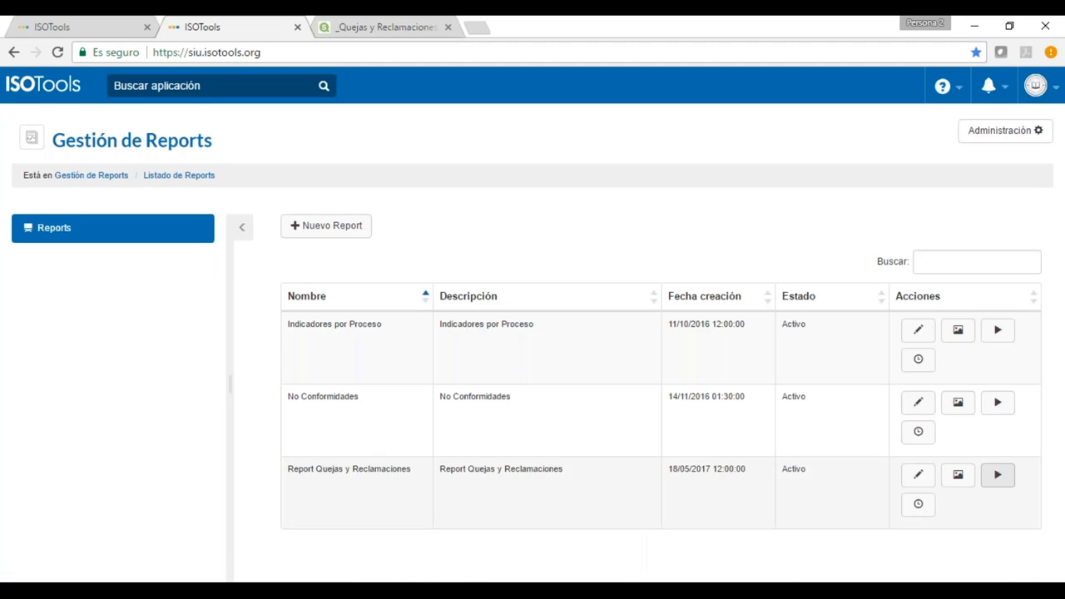
# Open the execution filters of Report Quejas y Reclamaciones and examine the available values of Campos tipo opciones without selecting any
pyautogui.click(998, 485)
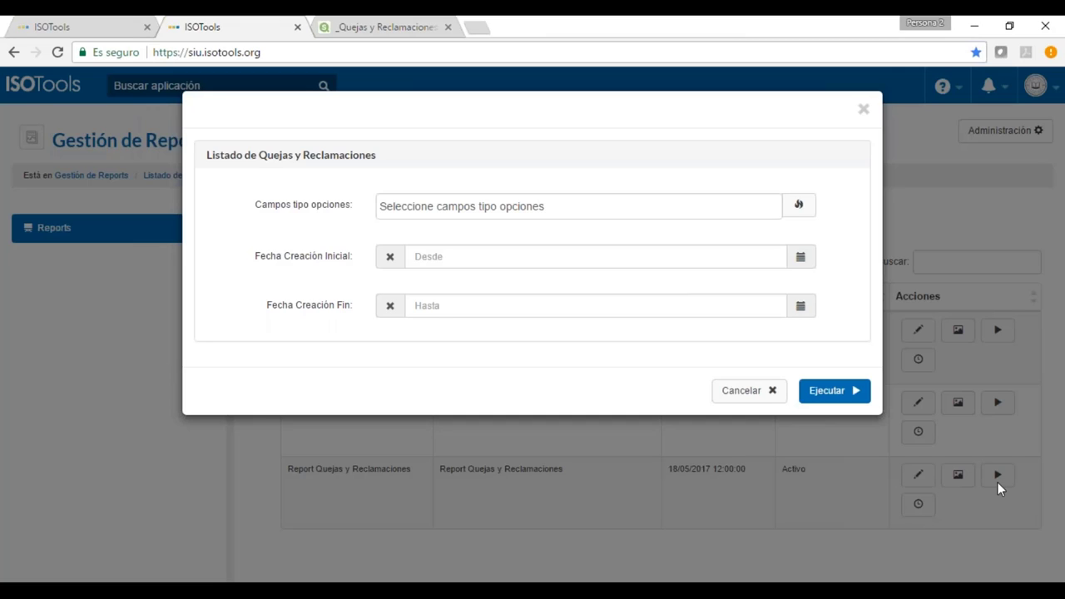
pyautogui.click(798, 205)
pyautogui.click(522, 206)
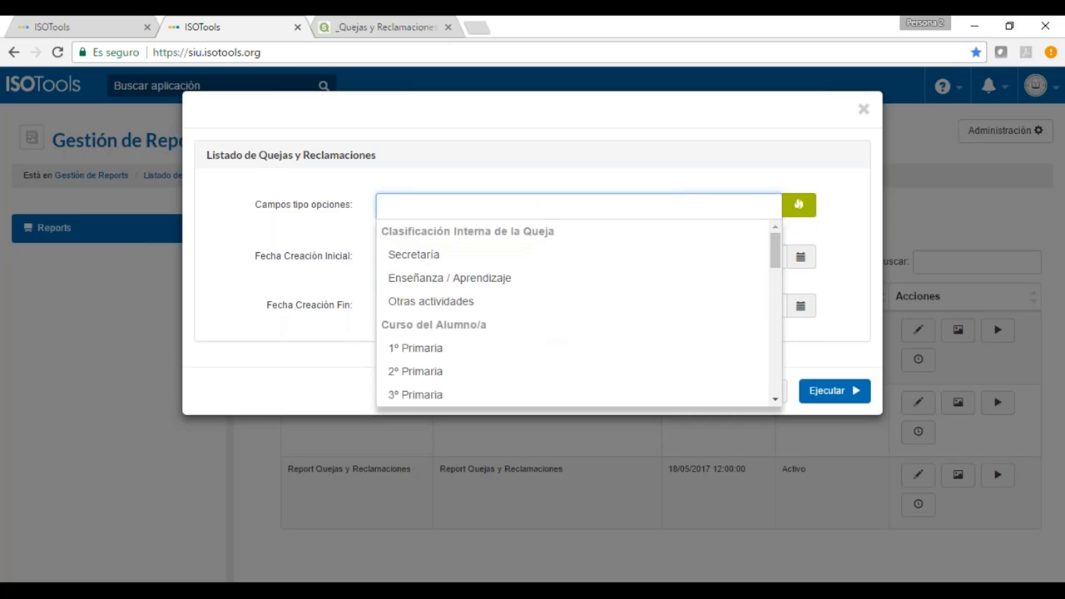
pyautogui.scroll(-2, 488, 269)
pyautogui.scroll(1, 488, 283)
pyautogui.scroll(-3, 489, 291)
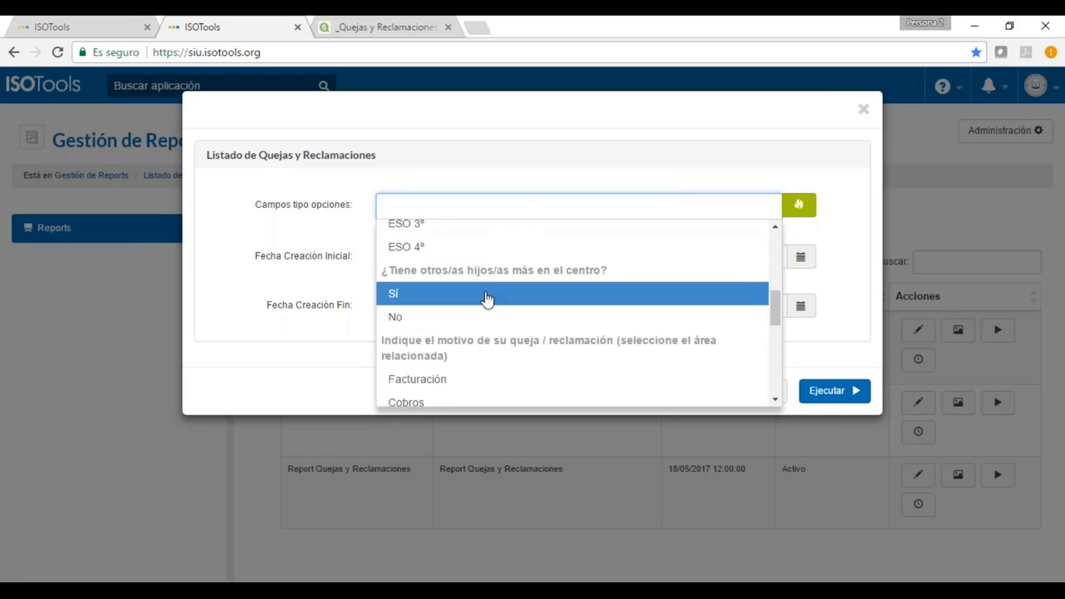
pyautogui.scroll(-1, 488, 299)
pyautogui.scroll(-2, 488, 300)
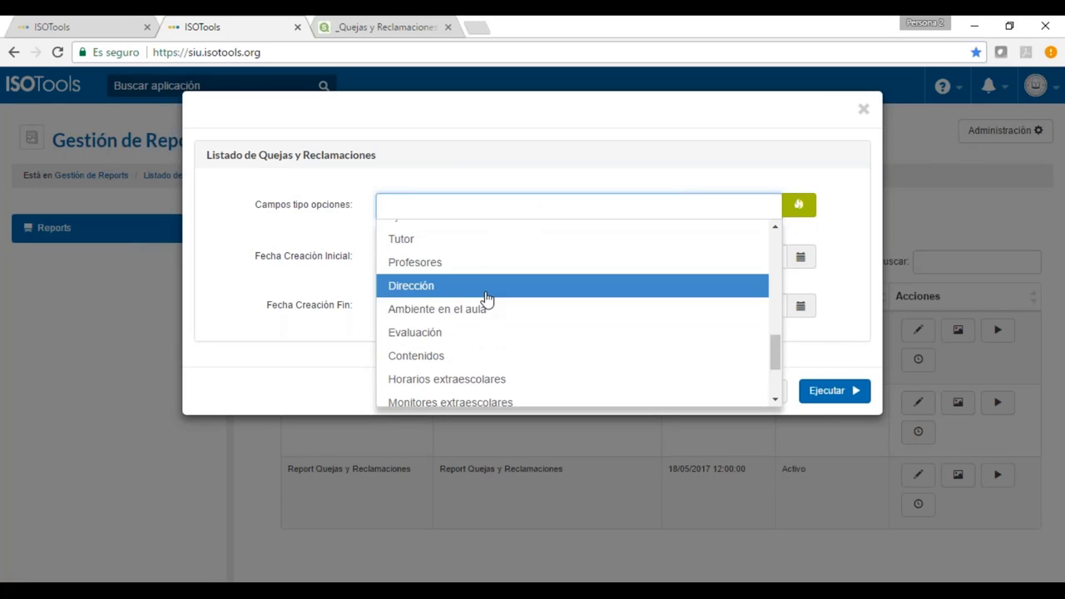
pyautogui.scroll(2, 490, 353)
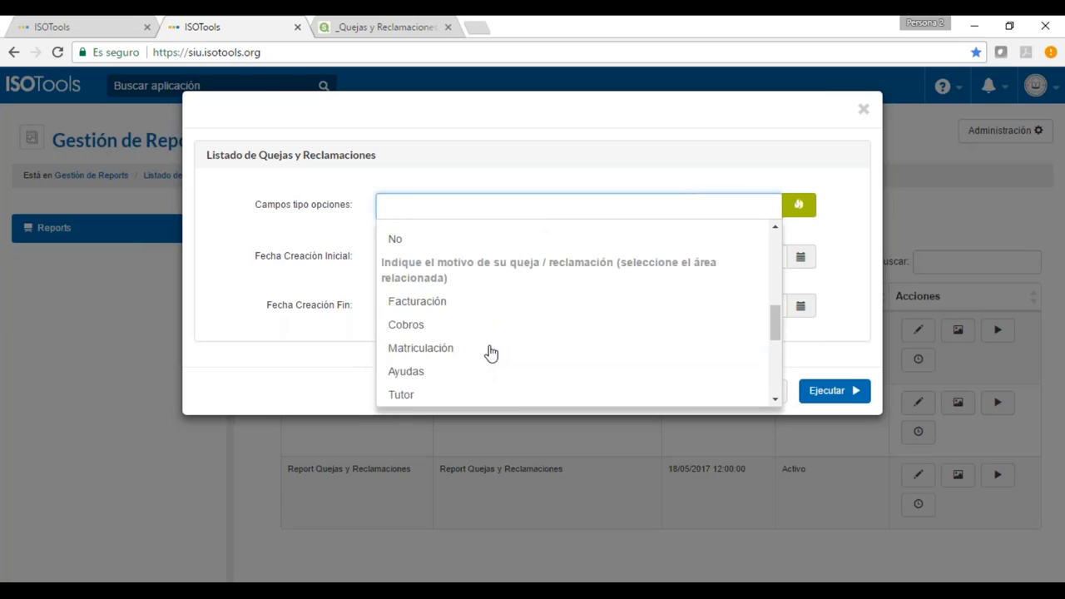
pyautogui.scroll(4, 490, 353)
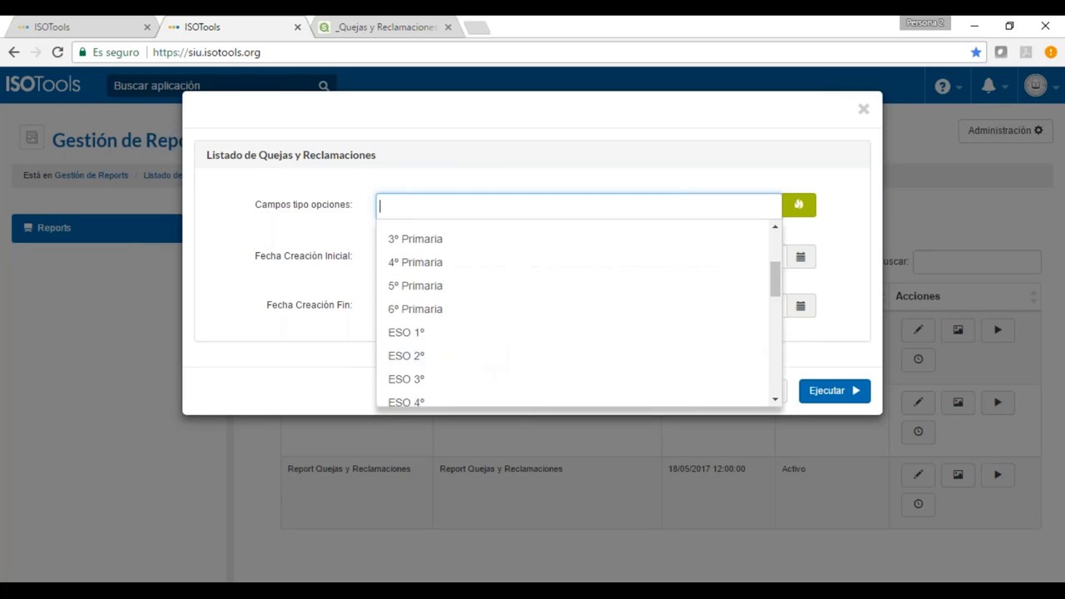
pyautogui.click(1055, 255)
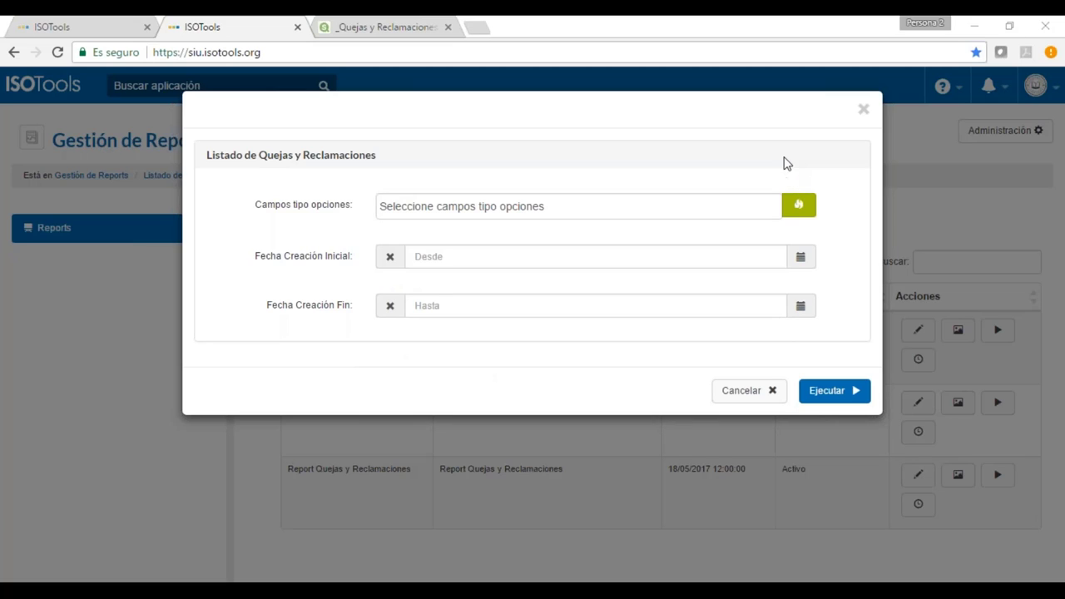
# Run the Quejas y Reclamaciones listing filtered by Secretaría, with creation dates from 01/05/2017 to 19/05/2017
pyautogui.click(799, 206)
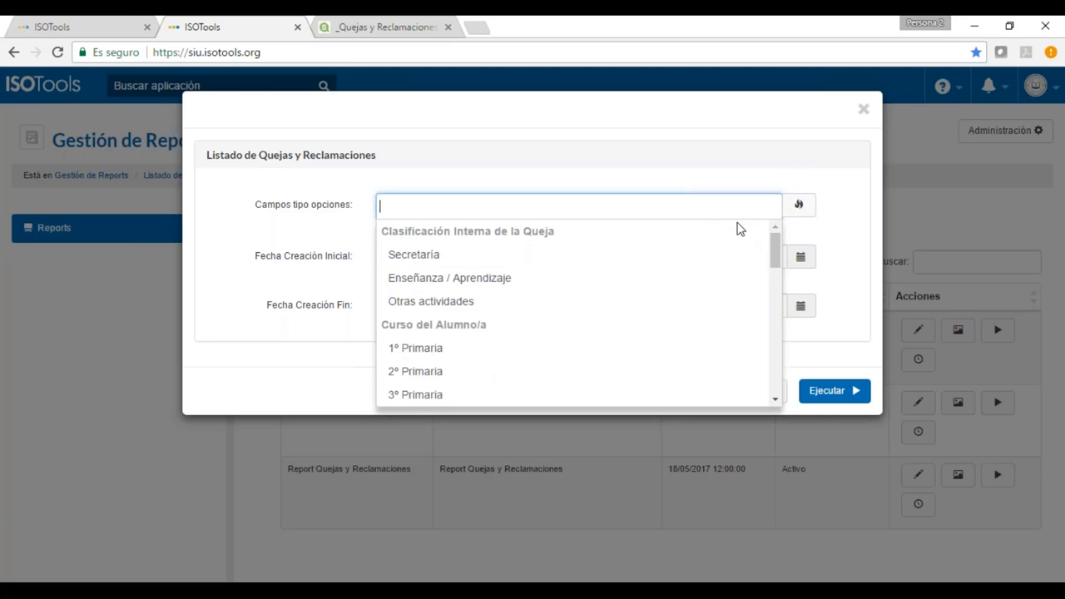
pyautogui.click(581, 258)
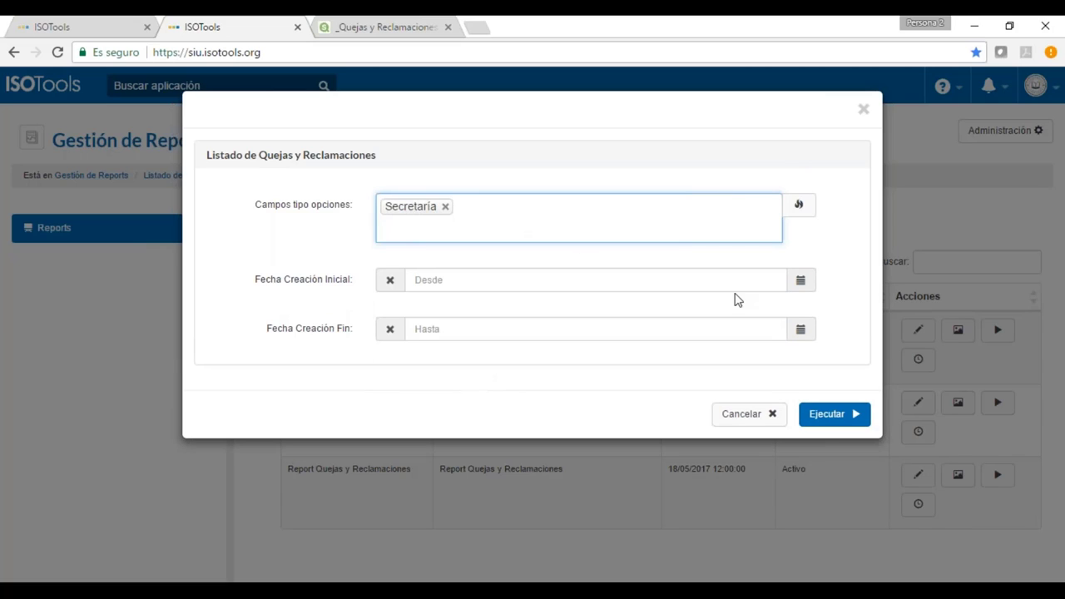
pyautogui.click(764, 283)
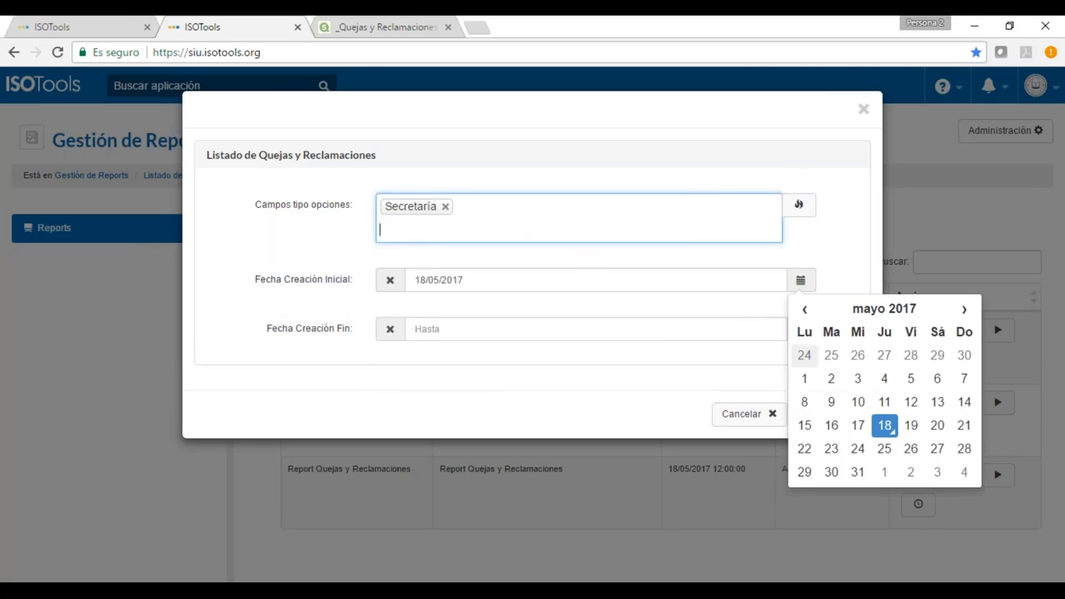
pyautogui.click(804, 379)
pyautogui.click(798, 329)
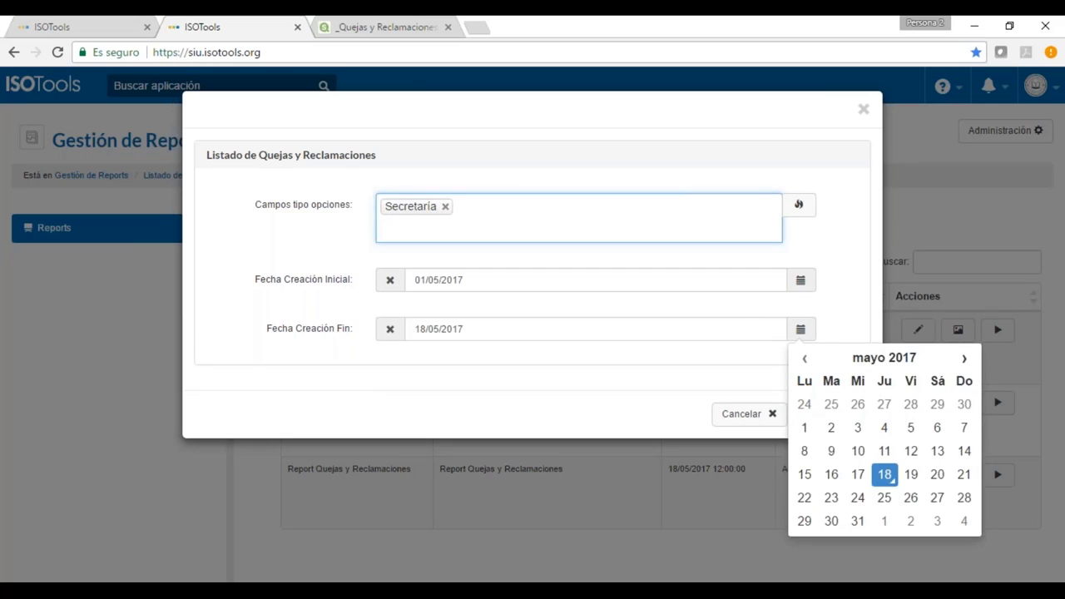
pyautogui.click(884, 474)
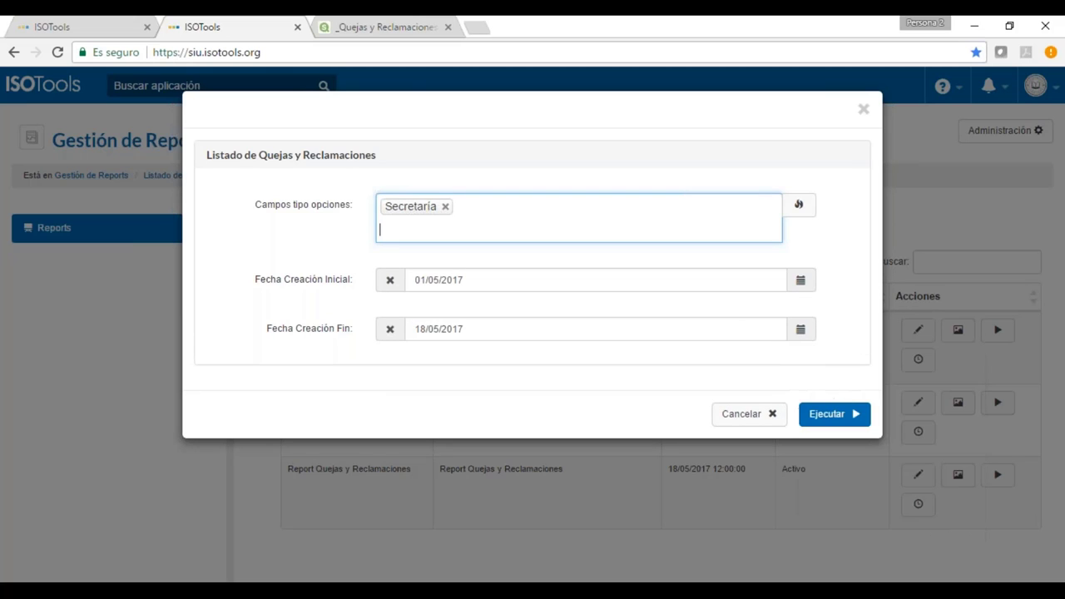
pyautogui.click(801, 329)
pyautogui.click(910, 474)
pyautogui.click(854, 420)
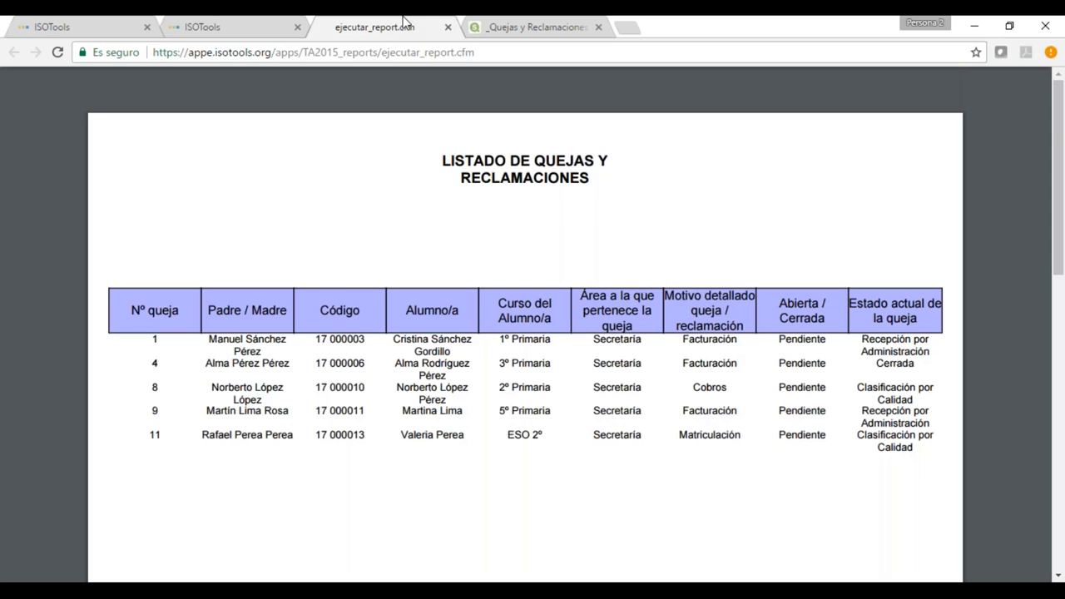
# Review the execution filters of Report Quejas y Reclamaciones once more, close them without running, and view the generated complaints listing
pyautogui.click(283, 26)
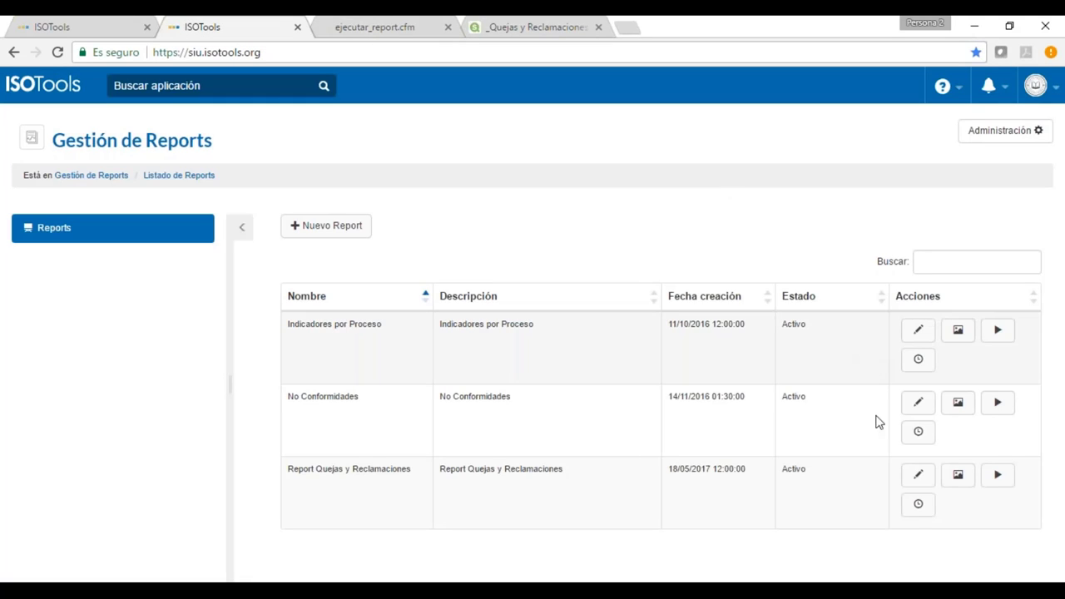
pyautogui.click(996, 476)
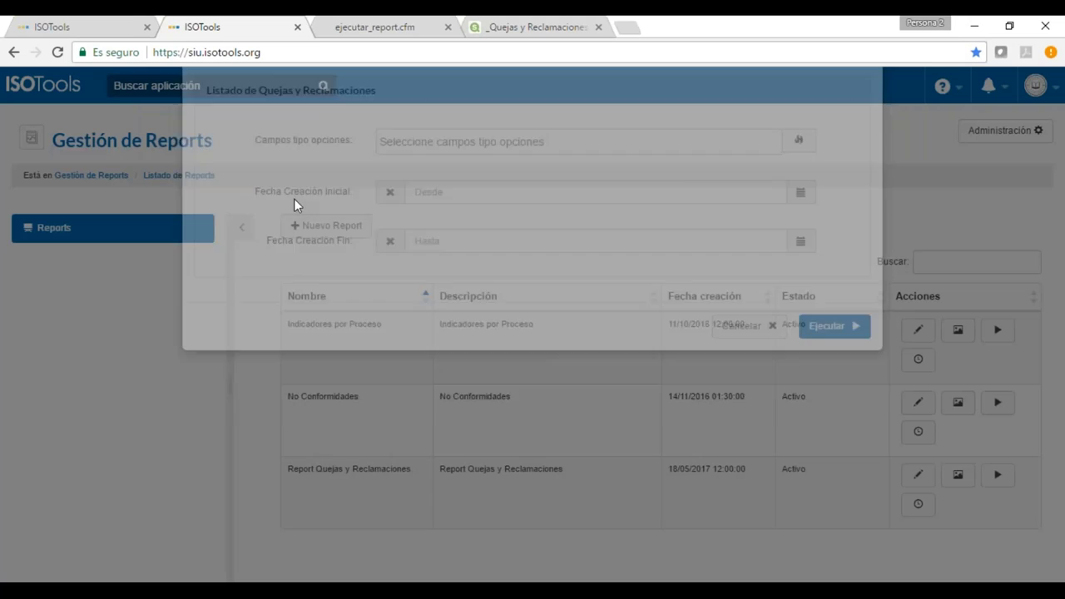
pyautogui.click(449, 209)
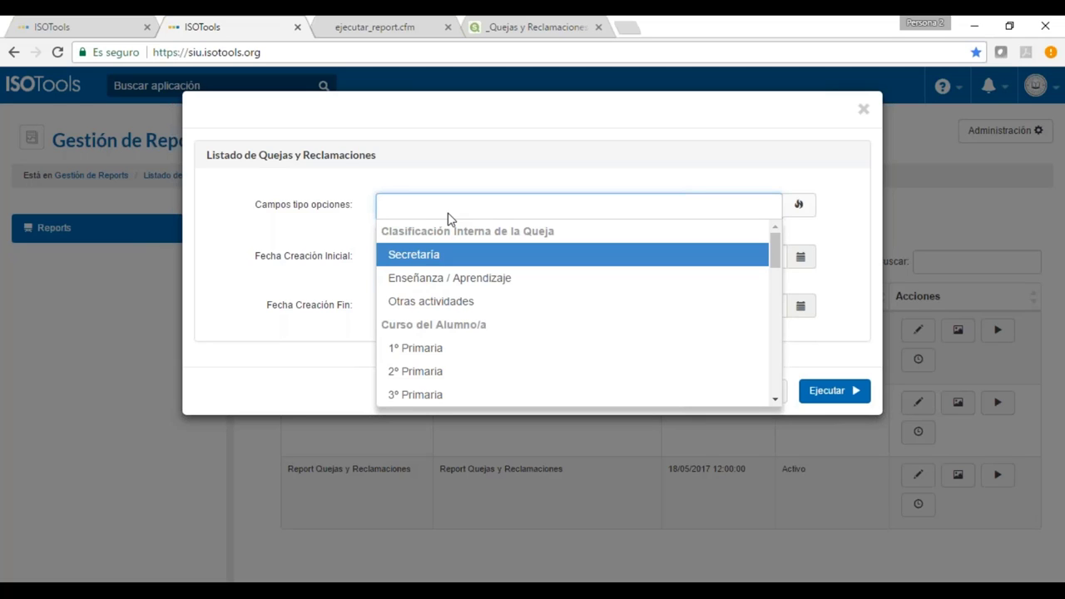
pyautogui.click(864, 113)
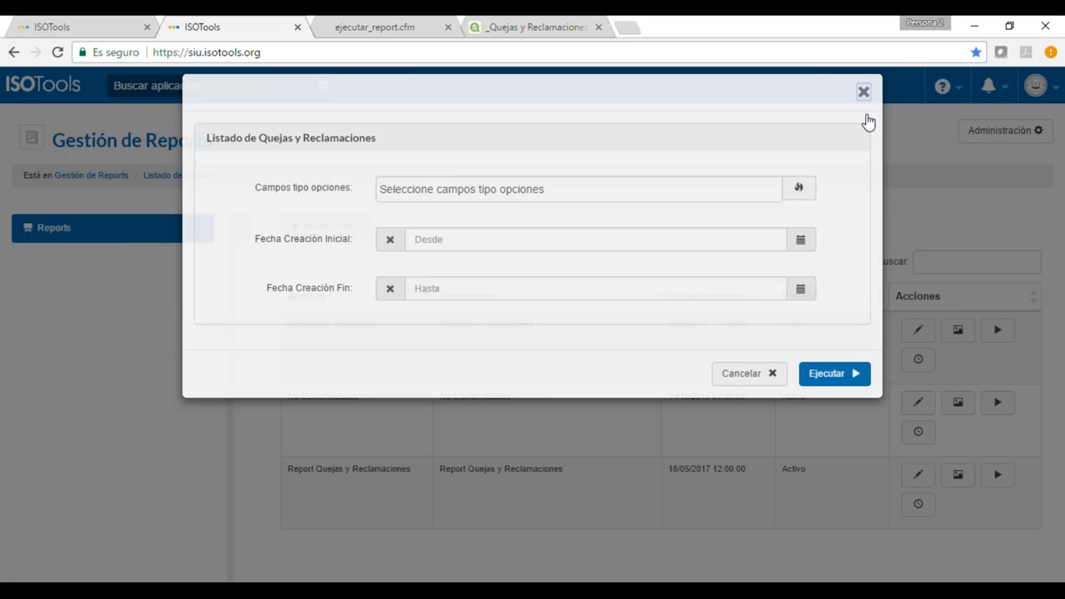
pyautogui.click(374, 26)
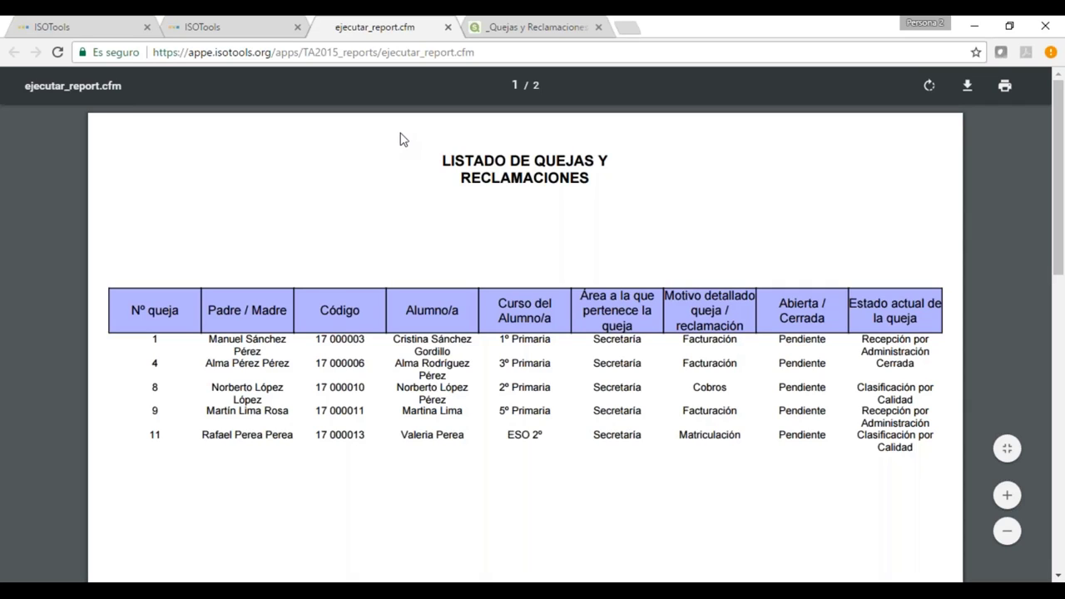
# Open the report's schedule Envío Mensual de Quejas y Reclamaciones and examine its dates, e-mail subject and body, and periodicity
pyautogui.click(214, 28)
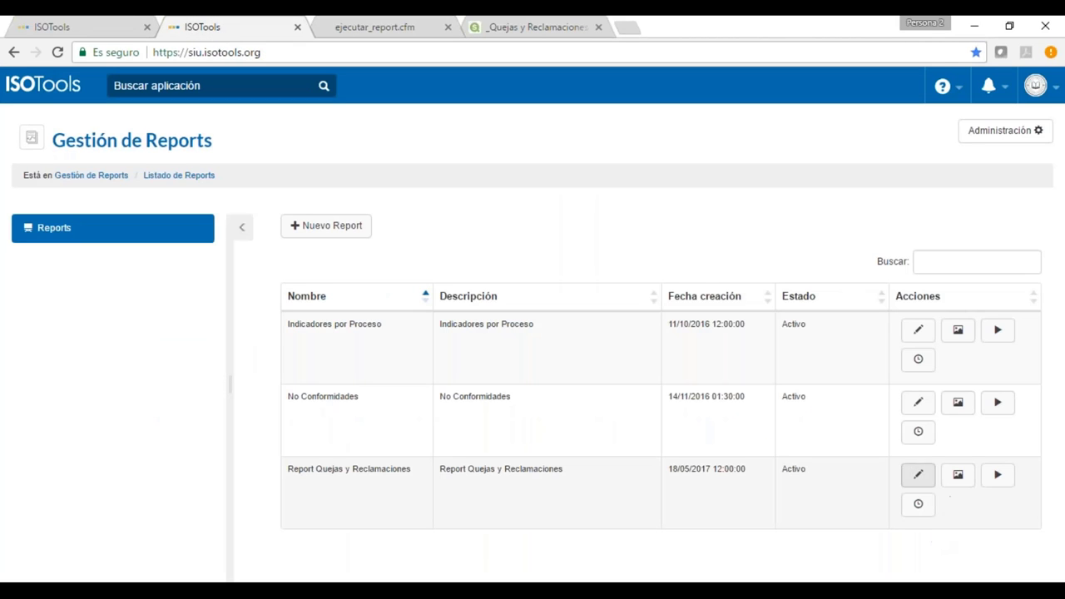
pyautogui.click(917, 503)
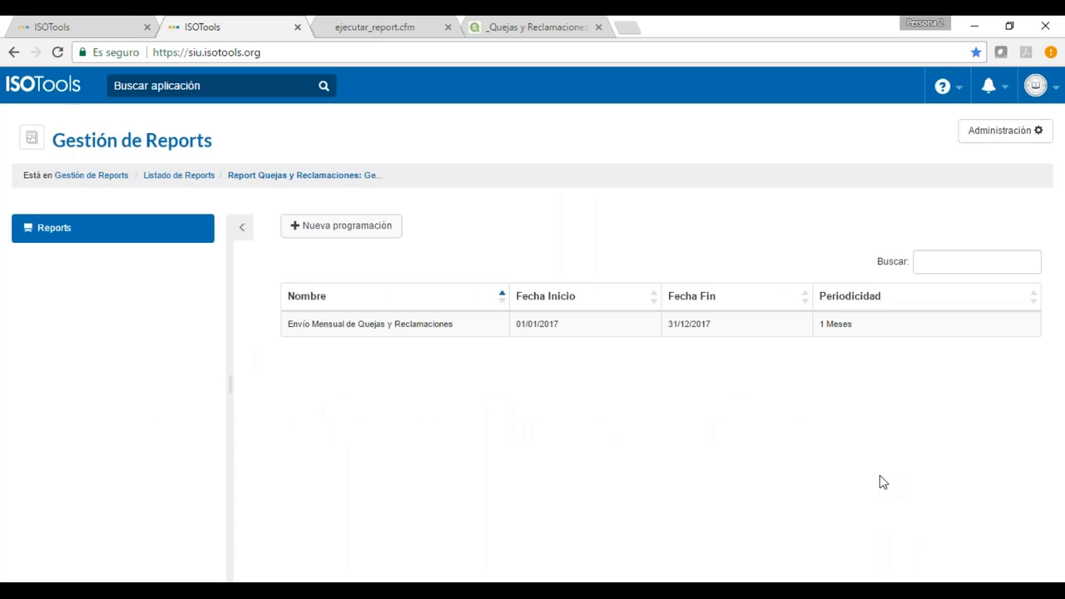
pyautogui.click(535, 326)
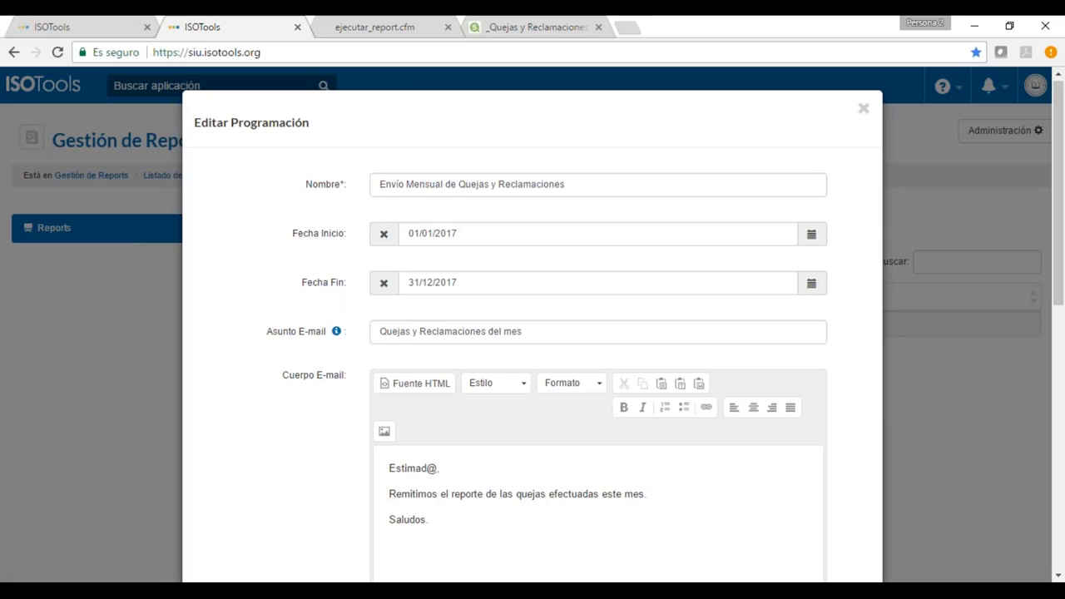
pyautogui.scroll(-1, 562, 430)
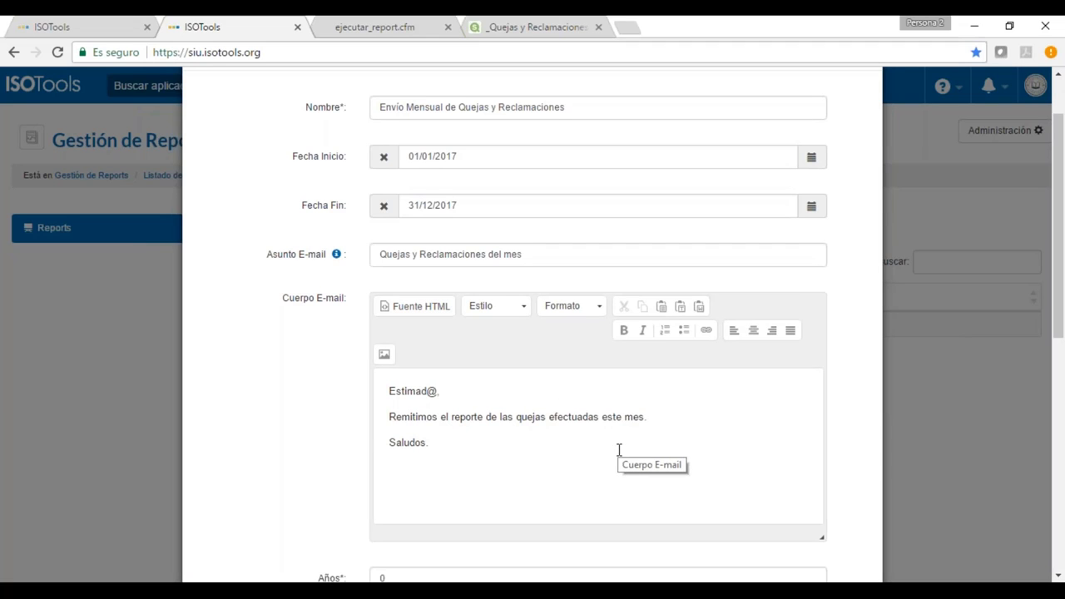
pyautogui.scroll(-2, 618, 449)
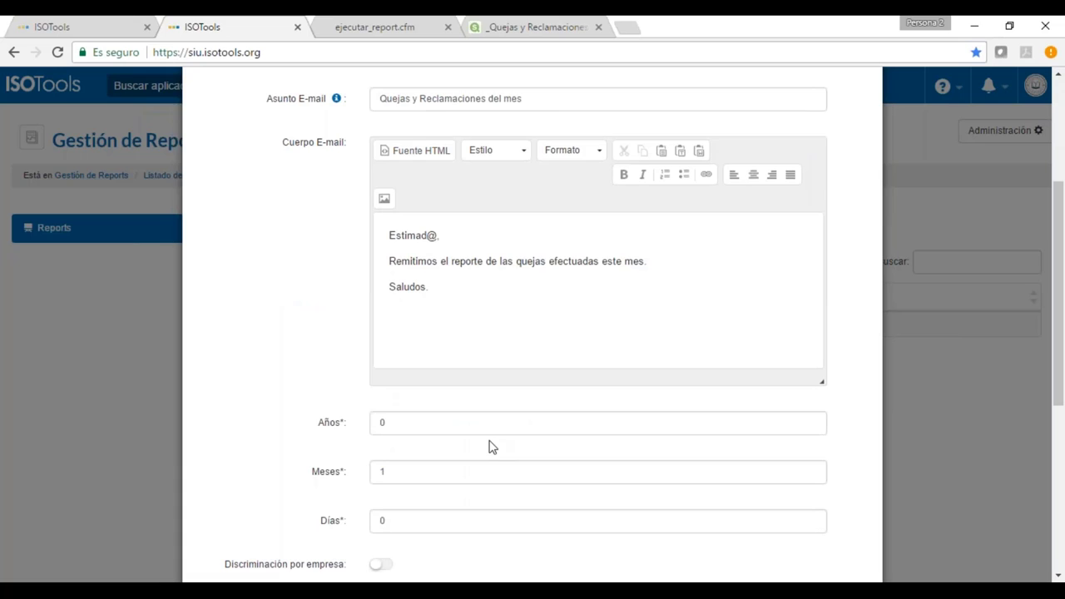
pyautogui.doubleClick(393, 467)
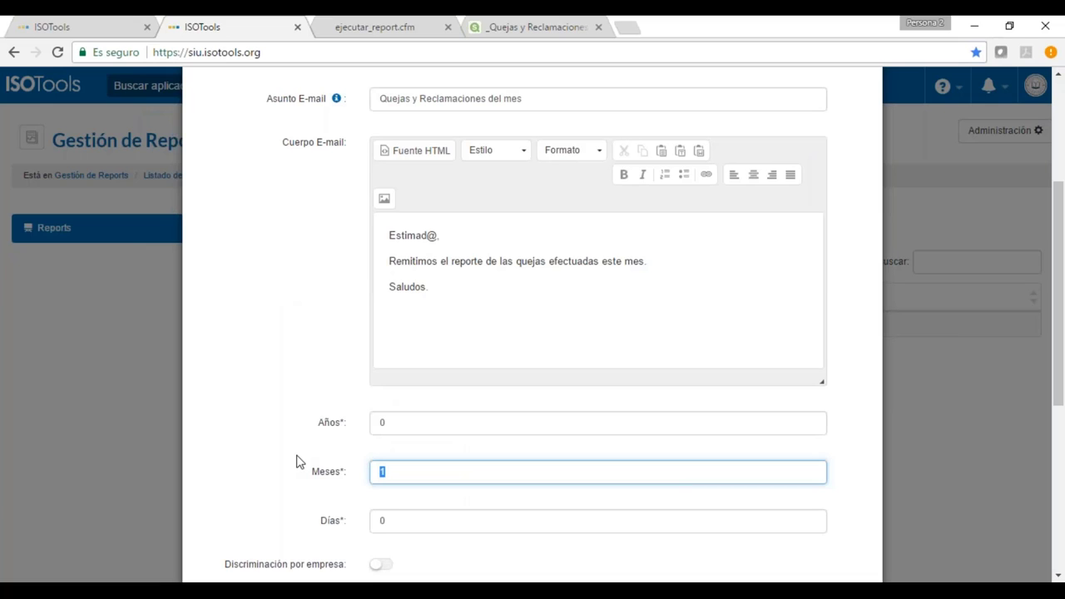
pyautogui.doubleClick(423, 521)
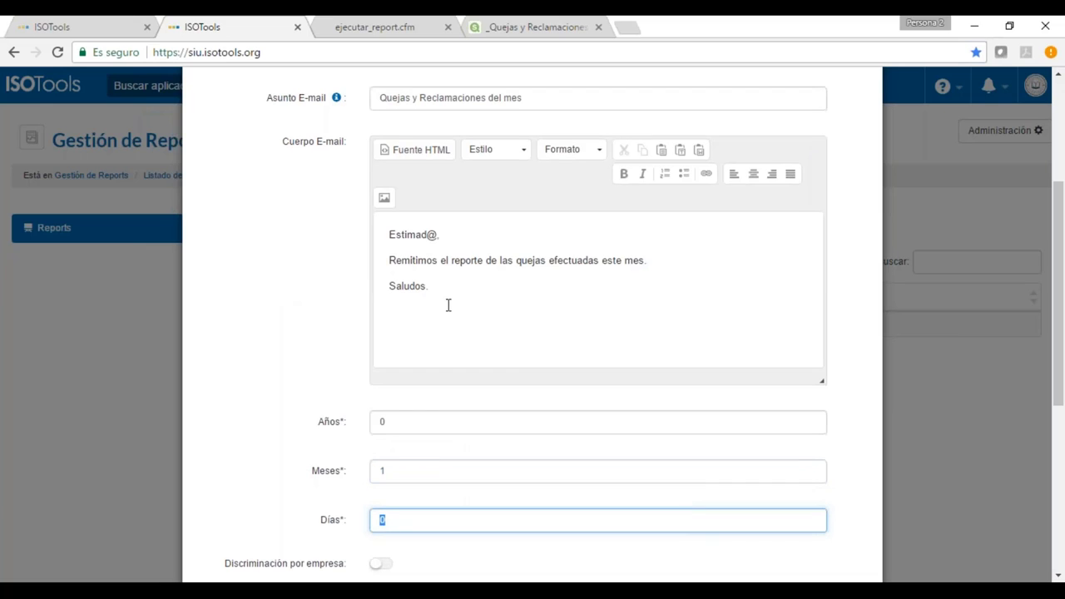
# Examine the schedule's recipient users, groups, positions and external e-mails, and leave the schedule without saving
pyautogui.scroll(-4, 448, 305)
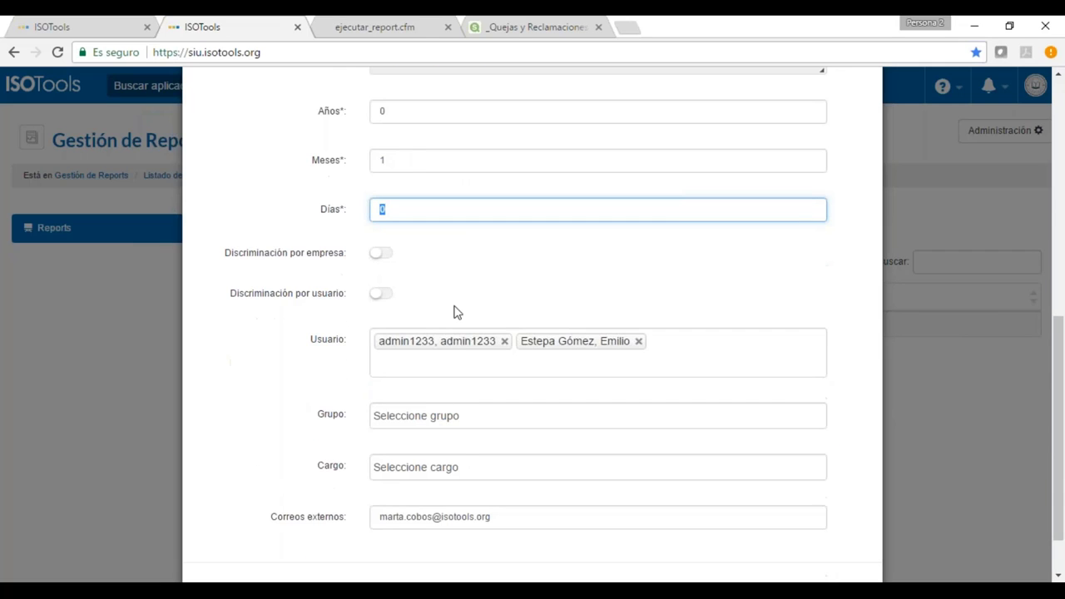
pyautogui.scroll(-1, 466, 333)
pyautogui.click(432, 355)
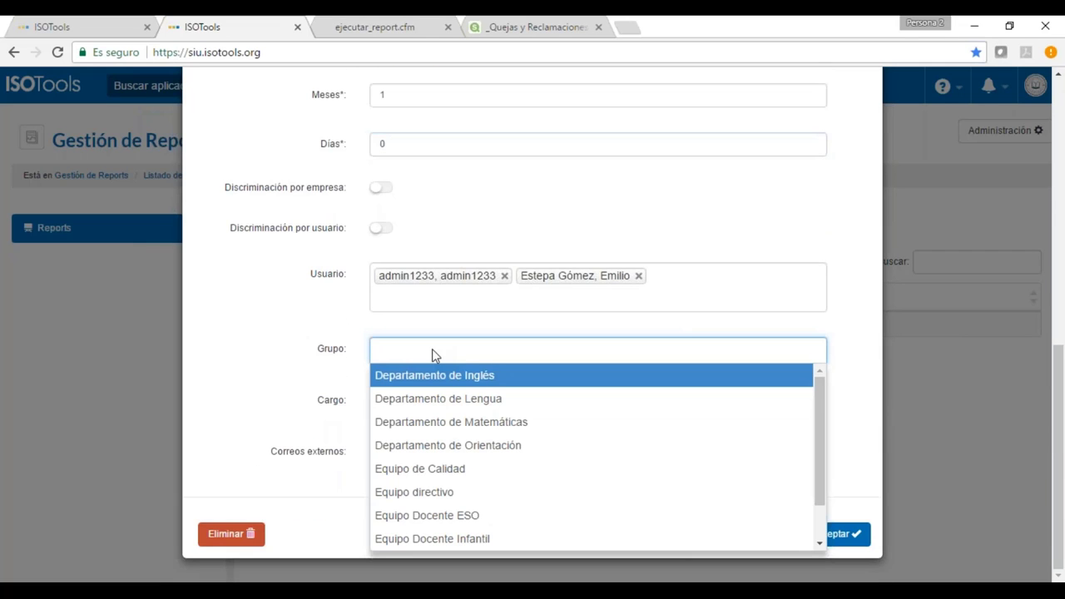
pyautogui.click(336, 347)
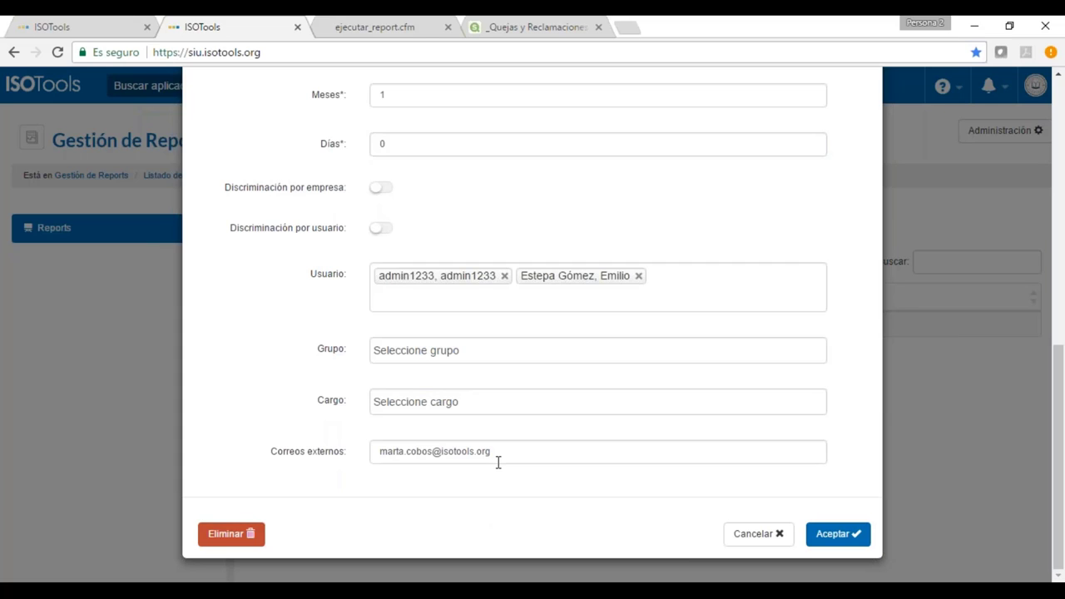
pyautogui.click(750, 536)
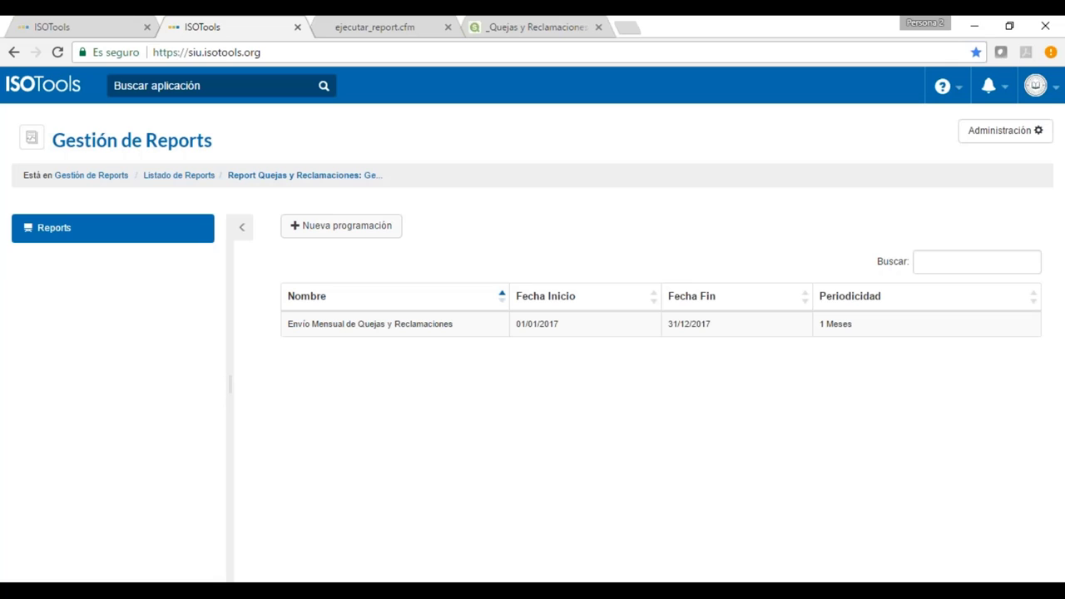
# Go to the ISOTools home page, locate the Business Intelligence application, and switch to the Quejas y Reclamaciones analysis sheet in Qlik Sense
pyautogui.click(70, 86)
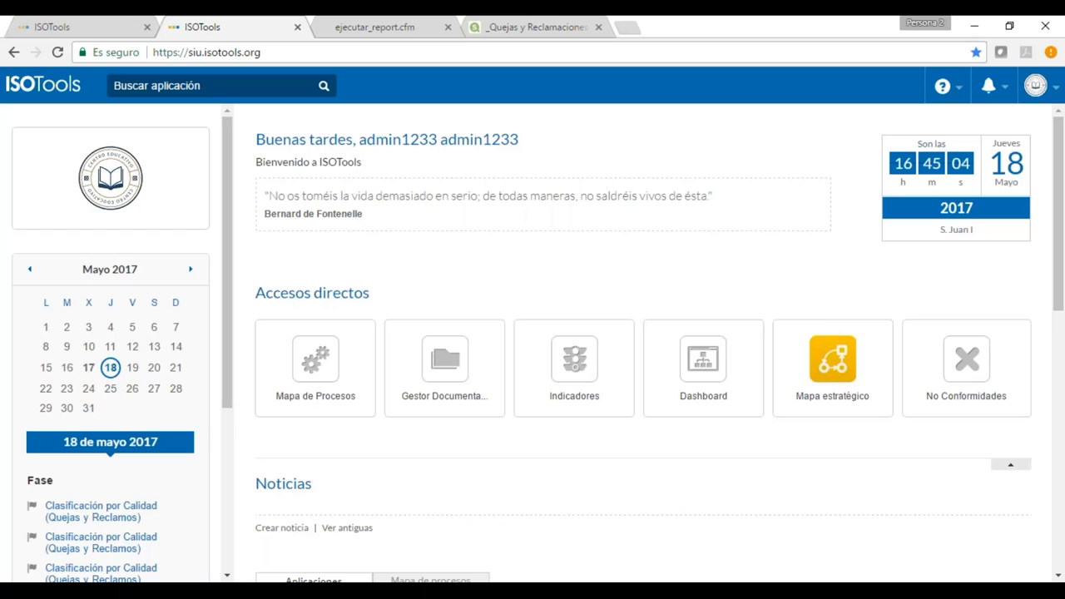
pyautogui.scroll(-3, 568, 420)
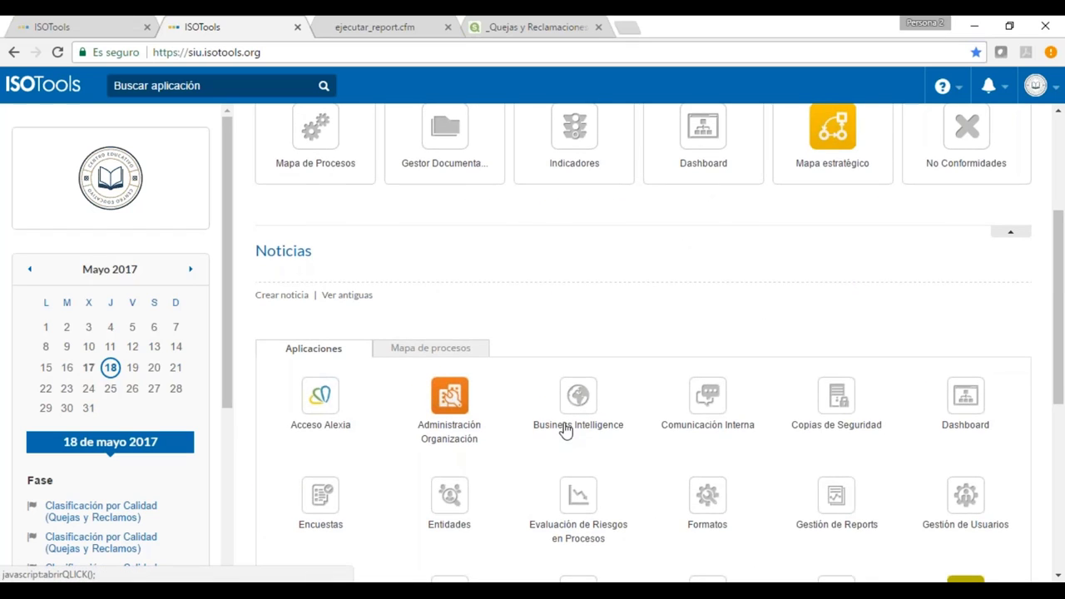
pyautogui.scroll(3, 565, 430)
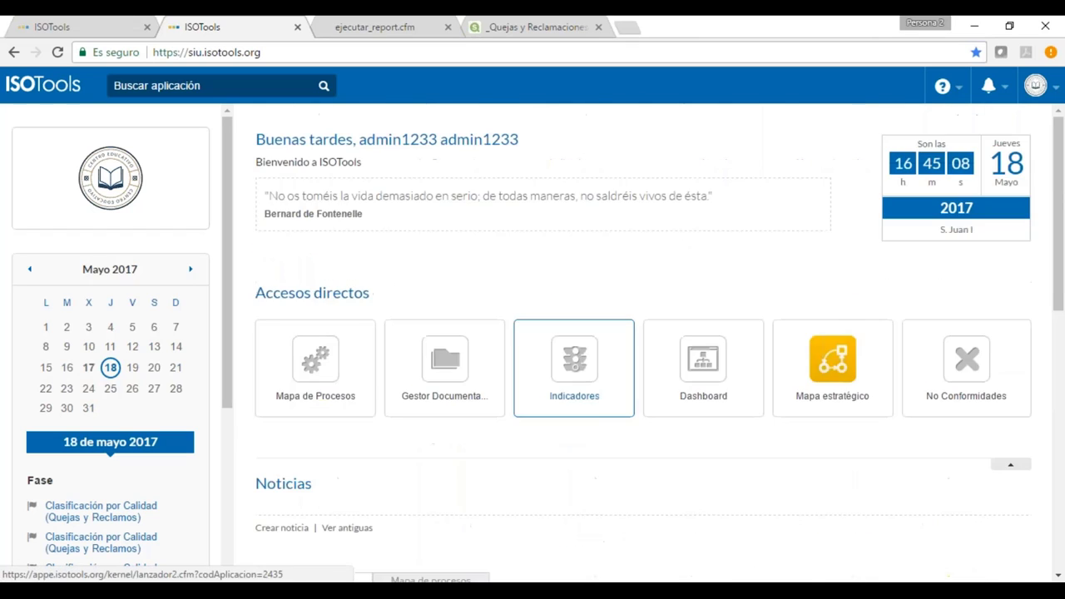
pyautogui.click(511, 31)
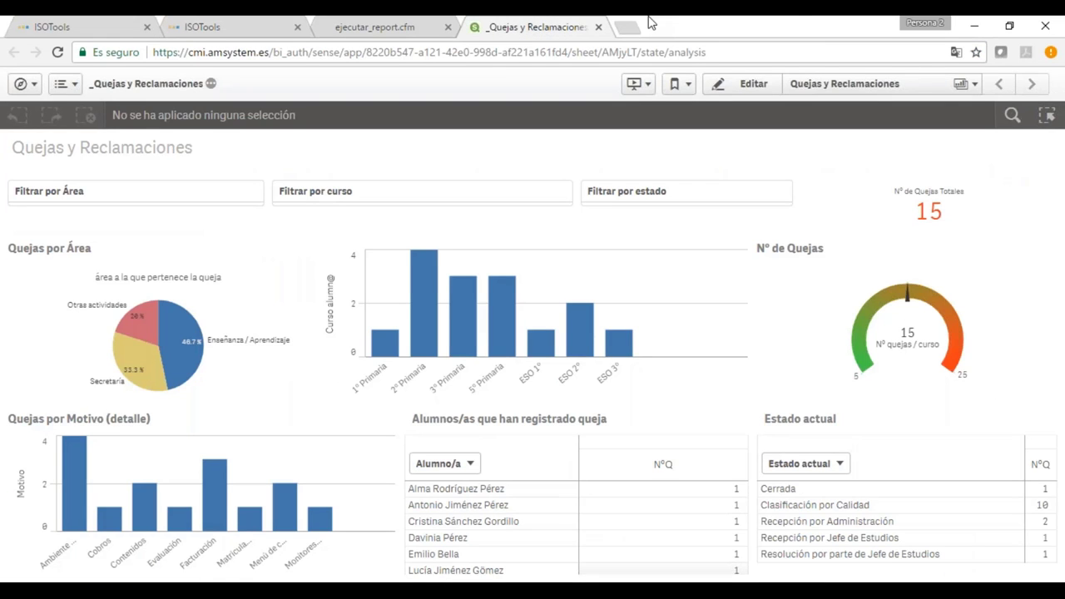